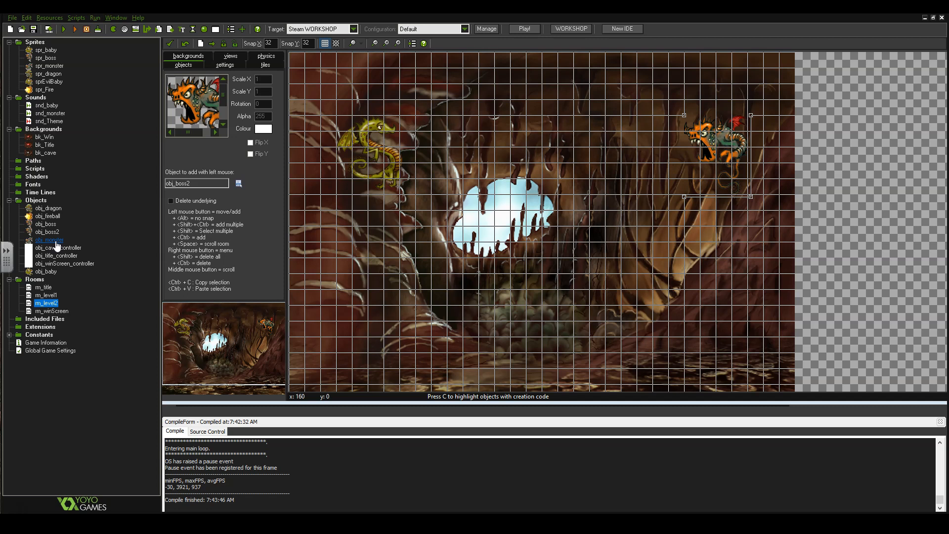
Select obj_monster in the Objects folder of the resource tree.
click(56, 243)
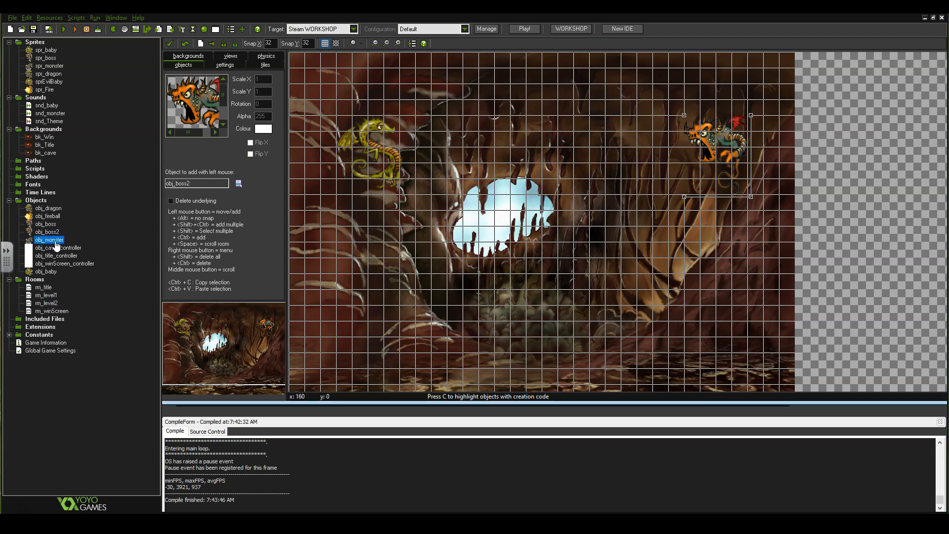
click(70, 238)
Duplicate obj_monster and name the new object obj_monster2.
right_click(55, 241)
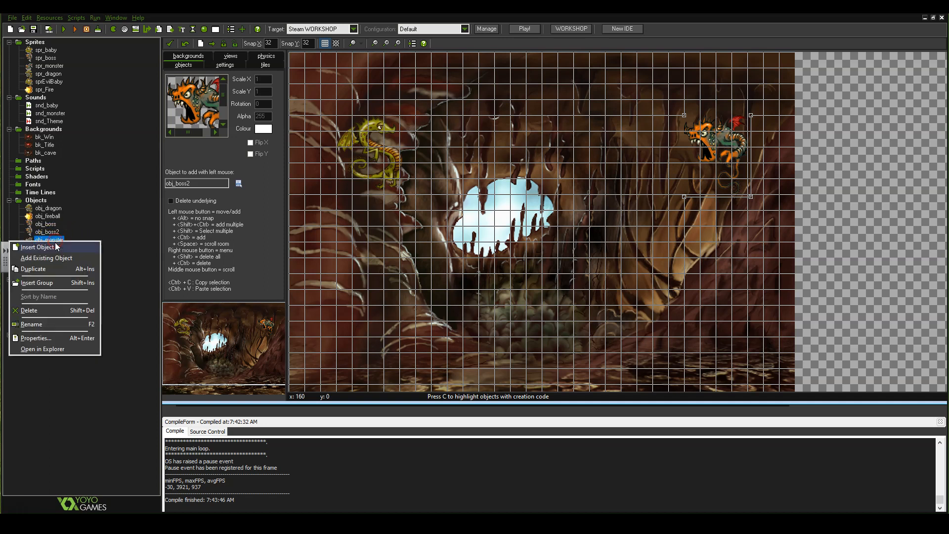
click(60, 269)
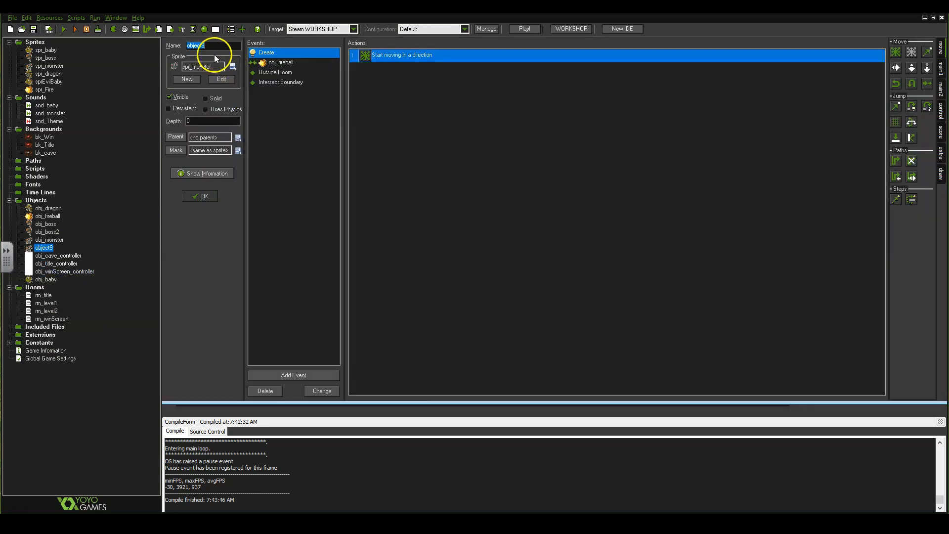
text(obj_monster2)
Switch obj_monster2's action palette to the score, lives and health actions.
click(942, 132)
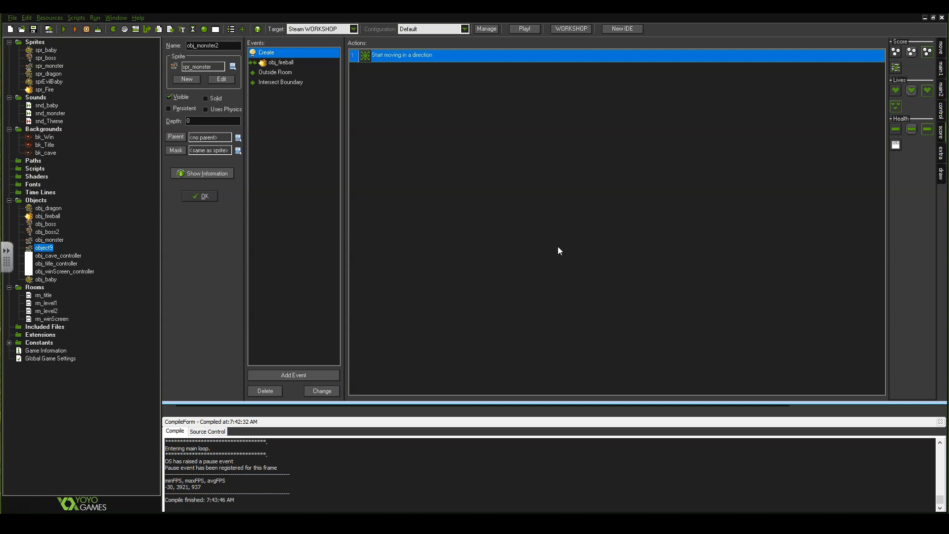
Add a Set Variable action to obj_monster2's Create event with variable monster_health.
click(940, 48)
click(941, 68)
click(942, 89)
click(941, 108)
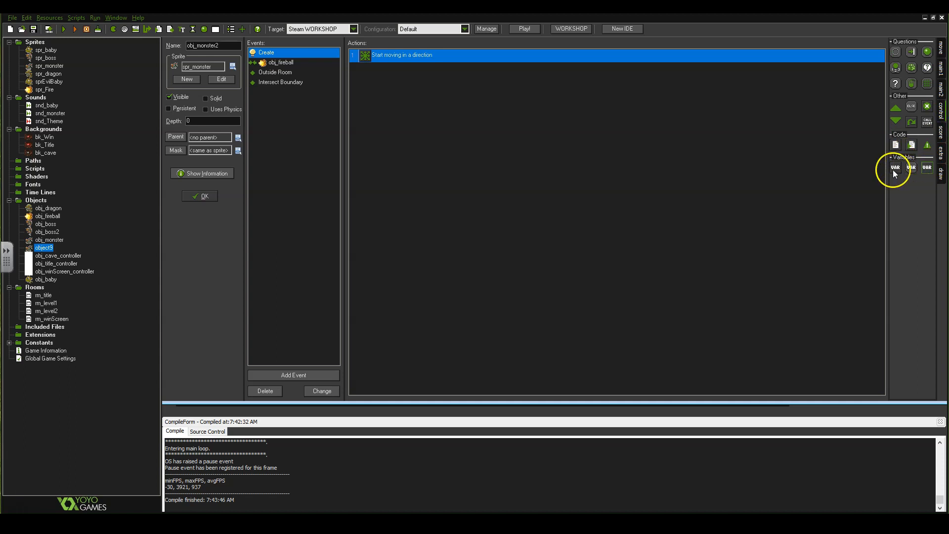
click(896, 171)
drag(897, 169, 438, 119)
drag(896, 168, 898, 168)
click(897, 169)
click(897, 168)
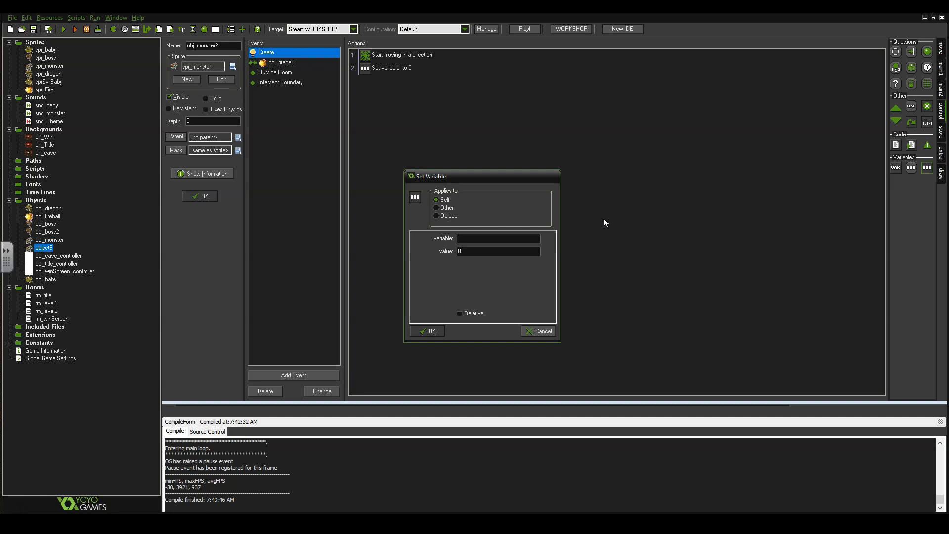
text(monster_health)
Replace the default value 0 with 2 and confirm the Set Variable action.
double_click(473, 251)
text(2)
click(501, 249)
click(431, 331)
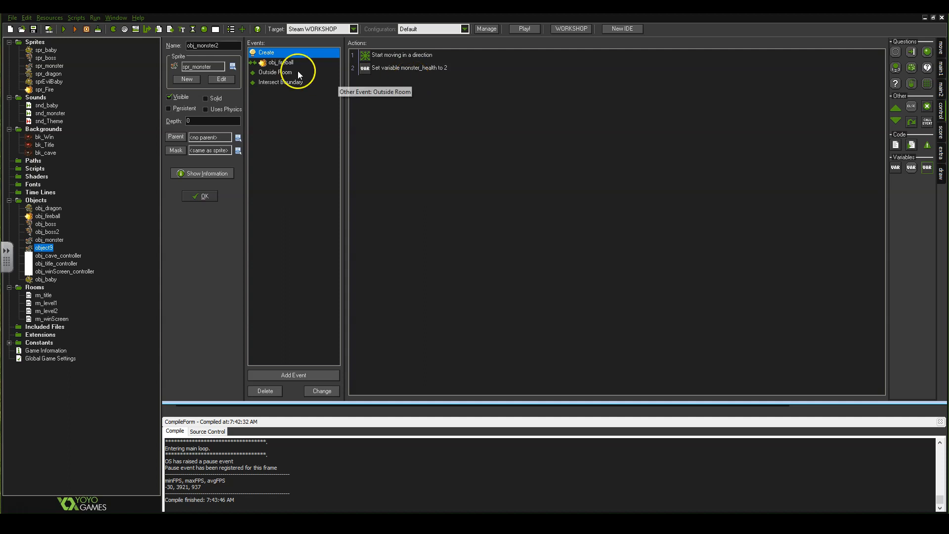
Show the obj_fireball collision actions and move the last Destroy action above the other.
click(287, 64)
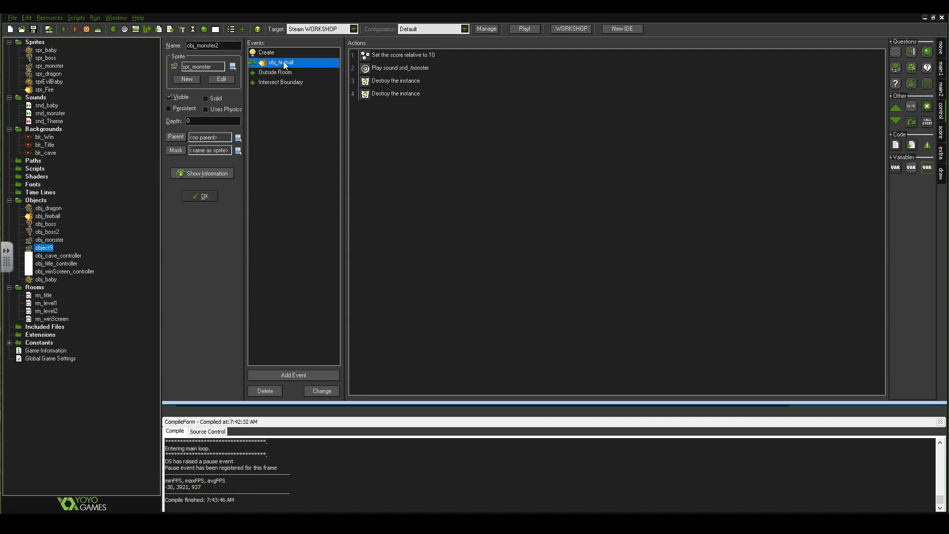
click(289, 66)
drag(390, 94, 360, 79)
Inspect the first Destroy the instance action's settings, then select the second one.
click(412, 82)
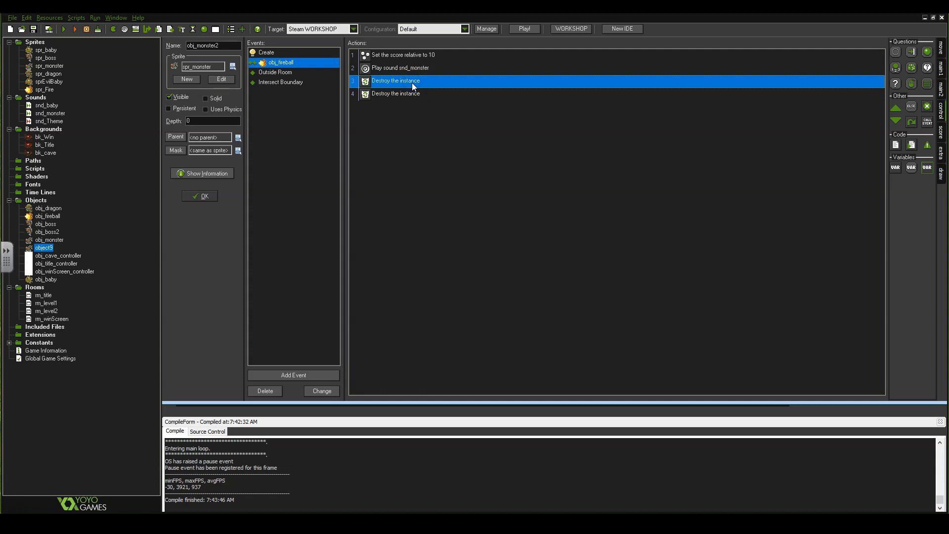
right_click(399, 86)
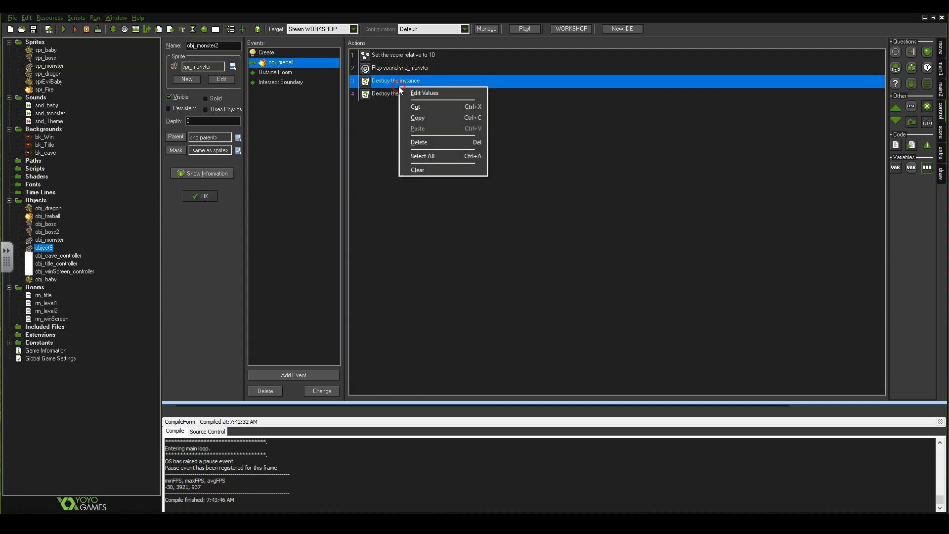
double_click(382, 85)
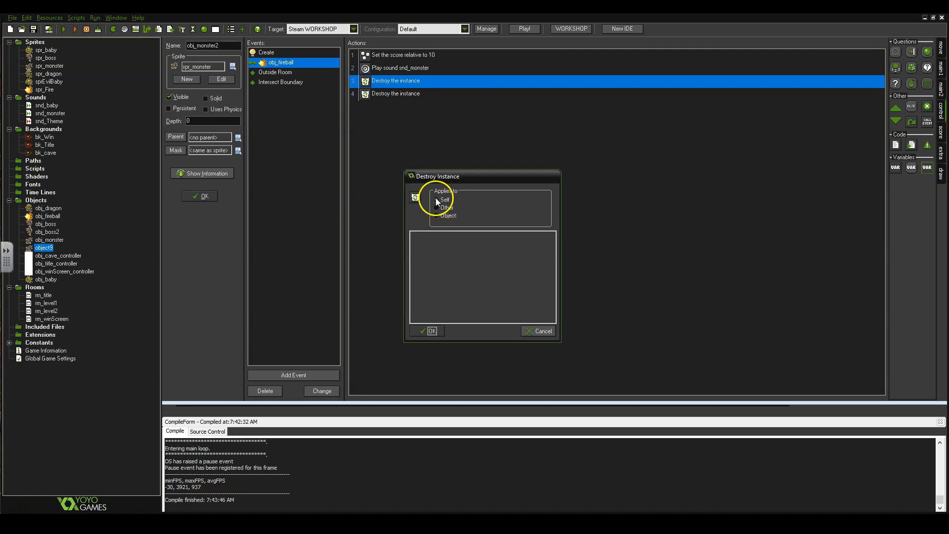
click(431, 328)
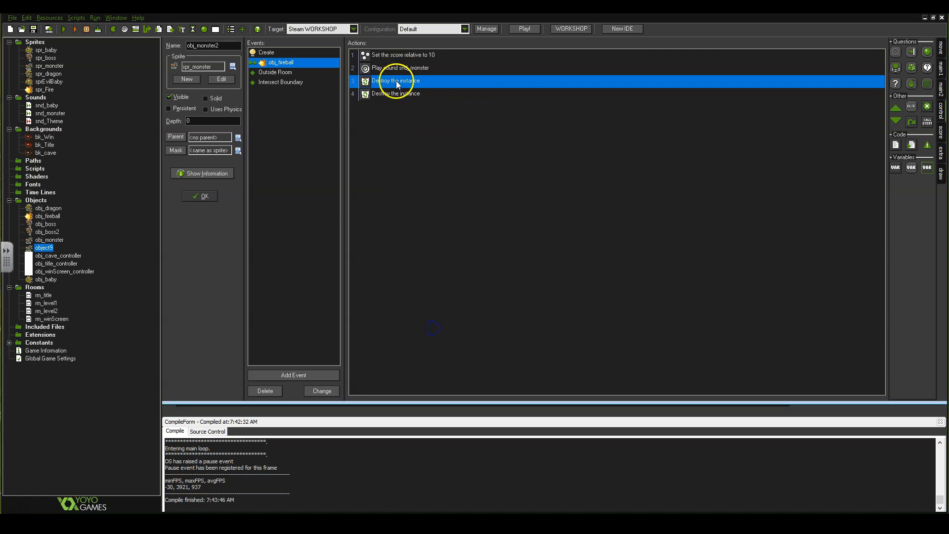
click(397, 122)
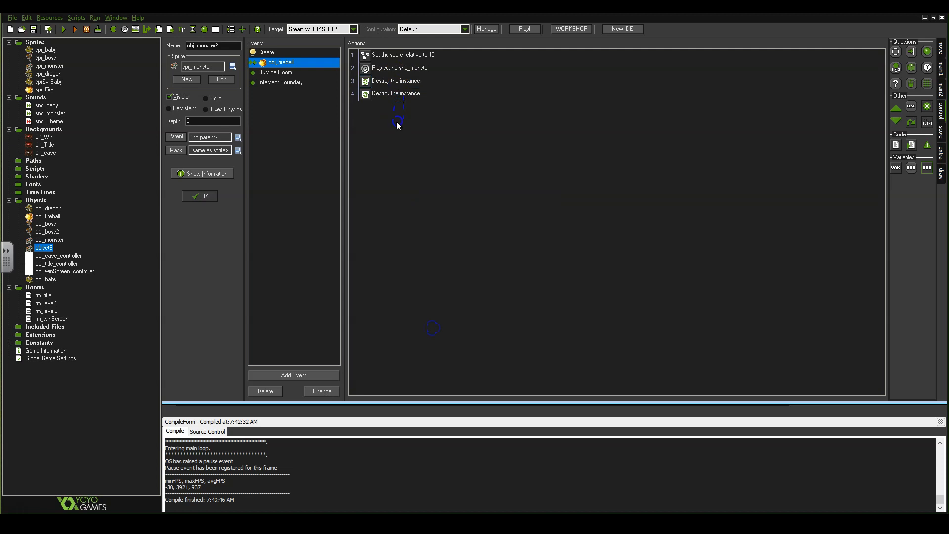
click(396, 94)
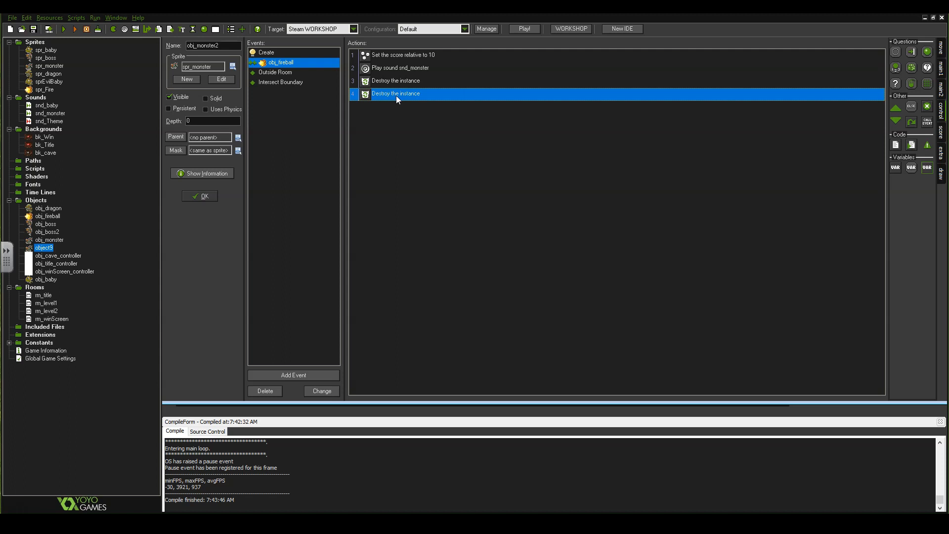
Add a Set Variable action setting monster_health to -1 and place it second, after the score.
click(386, 143)
drag(838, 154, 413, 139)
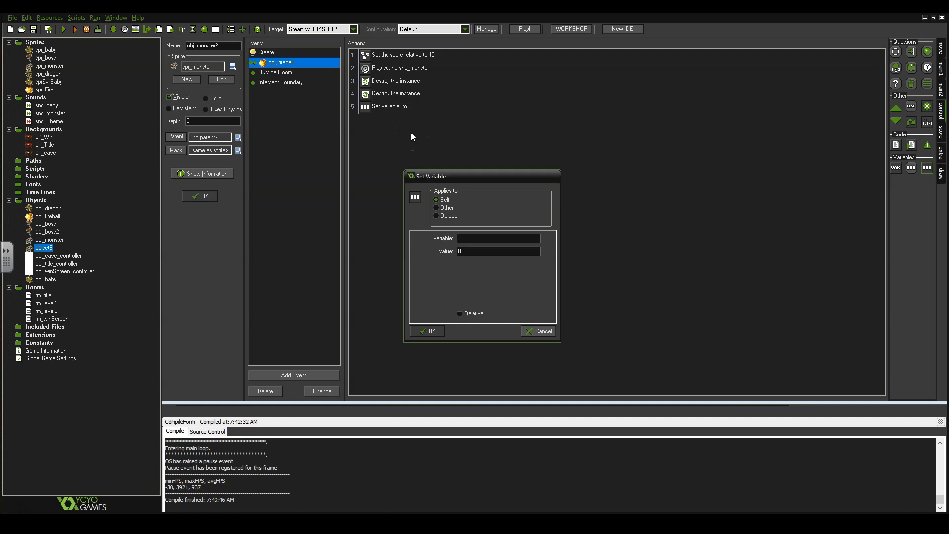
text(monster_health)
double_click(489, 251)
text(-1)
click(437, 334)
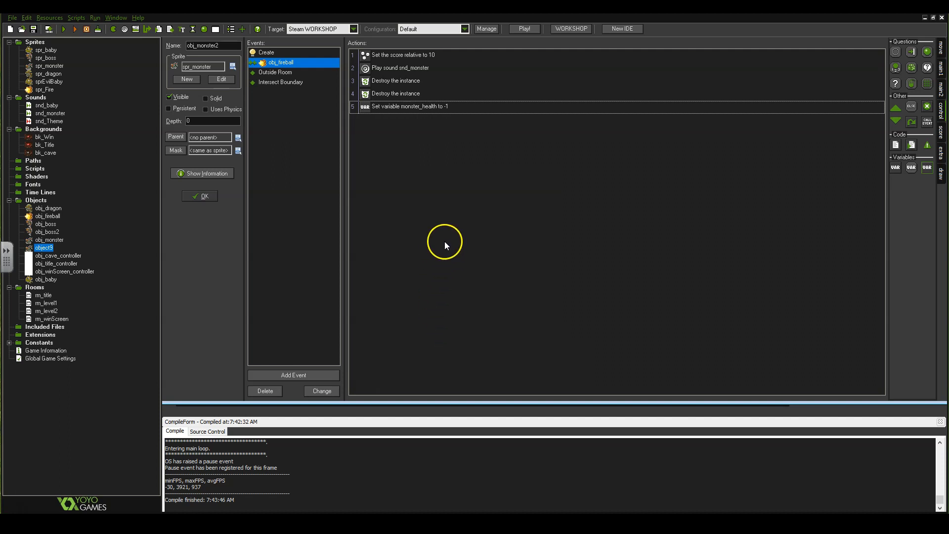
click(369, 112)
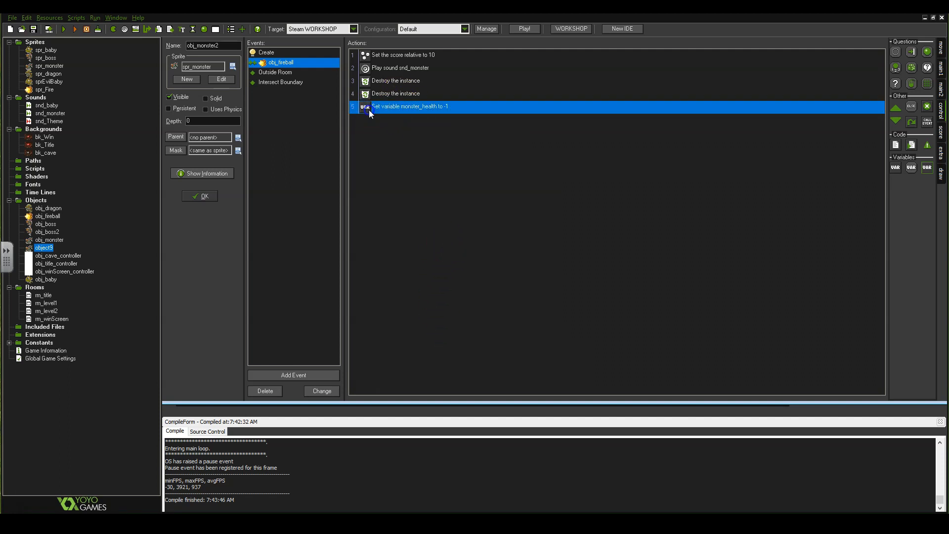
drag(381, 60, 381, 61)
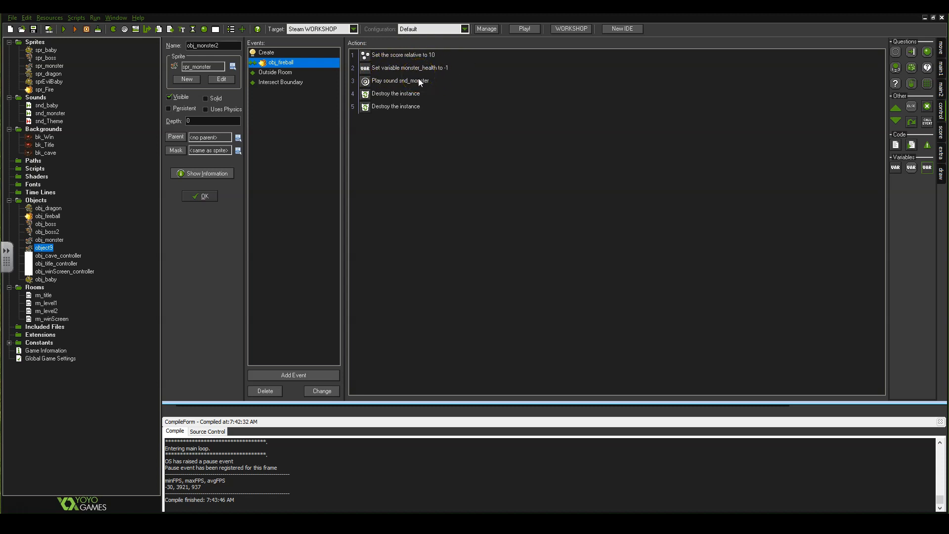
click(390, 96)
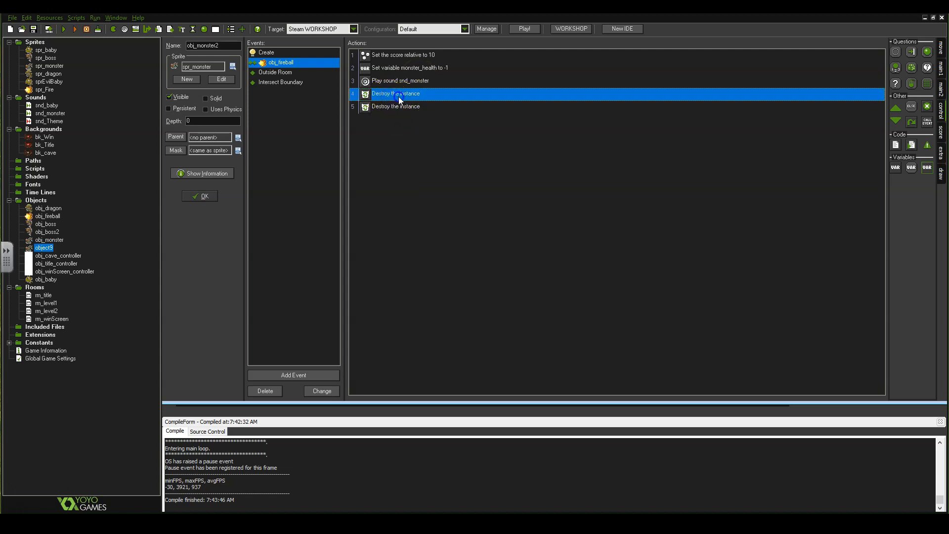
double_click(398, 96)
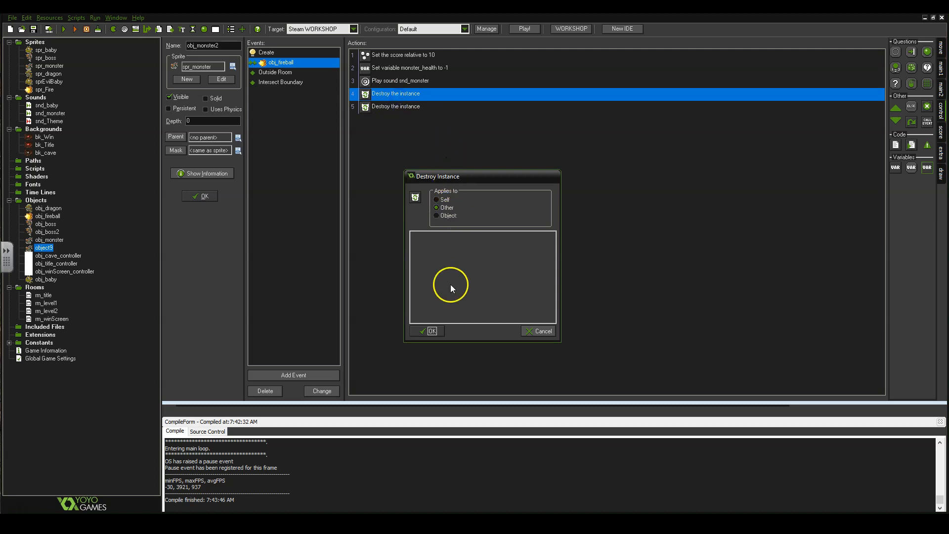
click(528, 333)
click(396, 106)
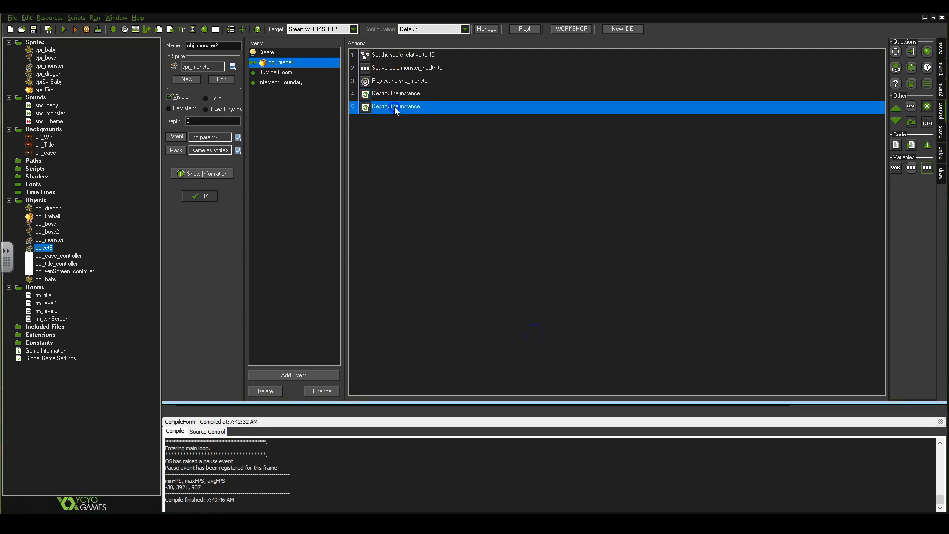
double_click(404, 107)
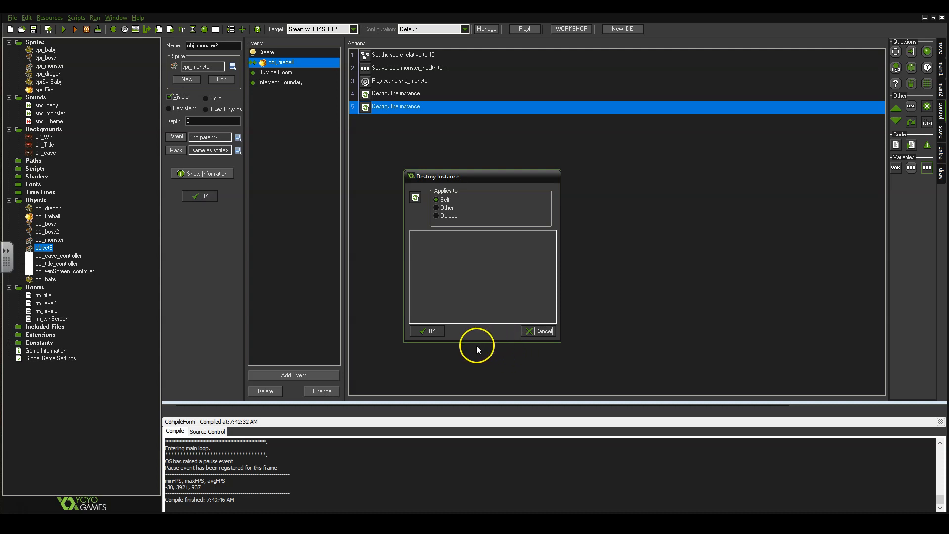
click(433, 331)
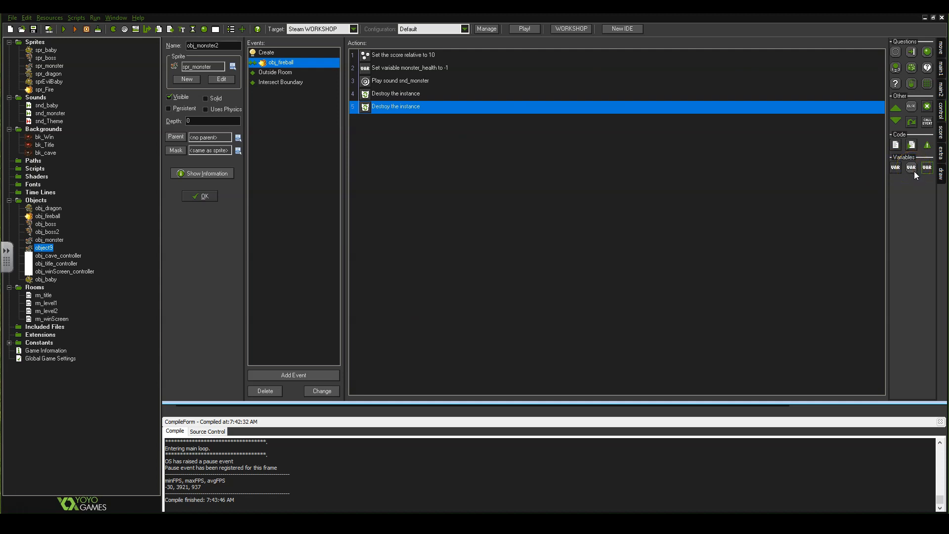
Add a Test Variable action checking if monster_health is less than 1.
drag(915, 171, 395, 130)
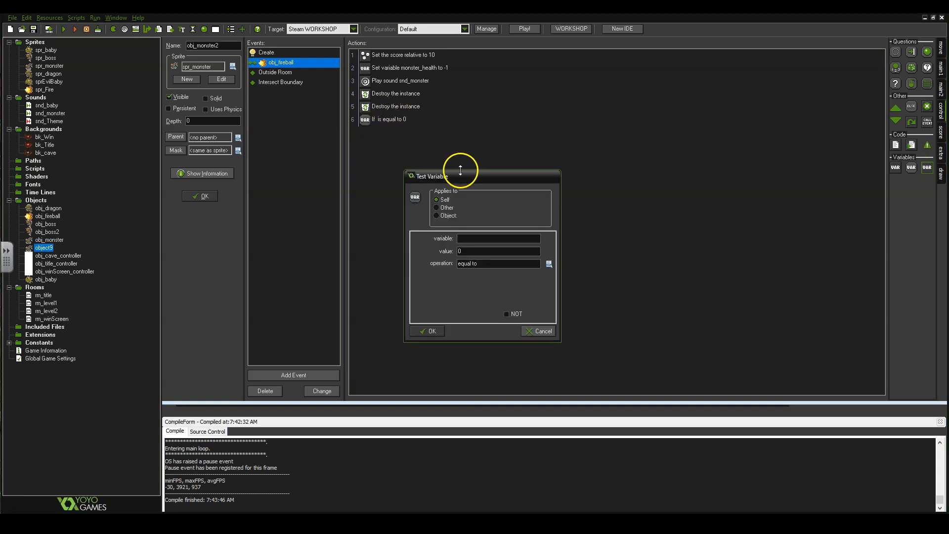
click(471, 241)
text(monster_health)
click(549, 265)
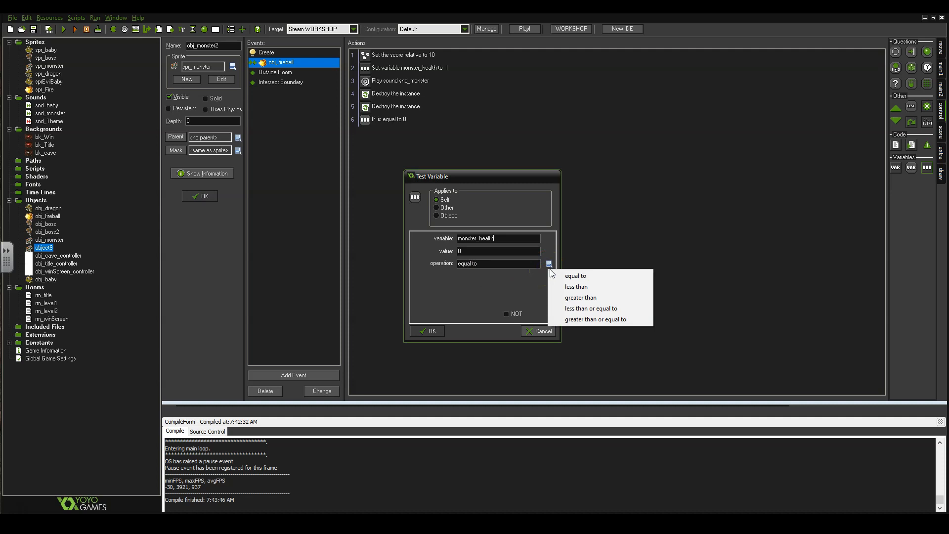
click(577, 287)
drag(479, 250, 280, 269)
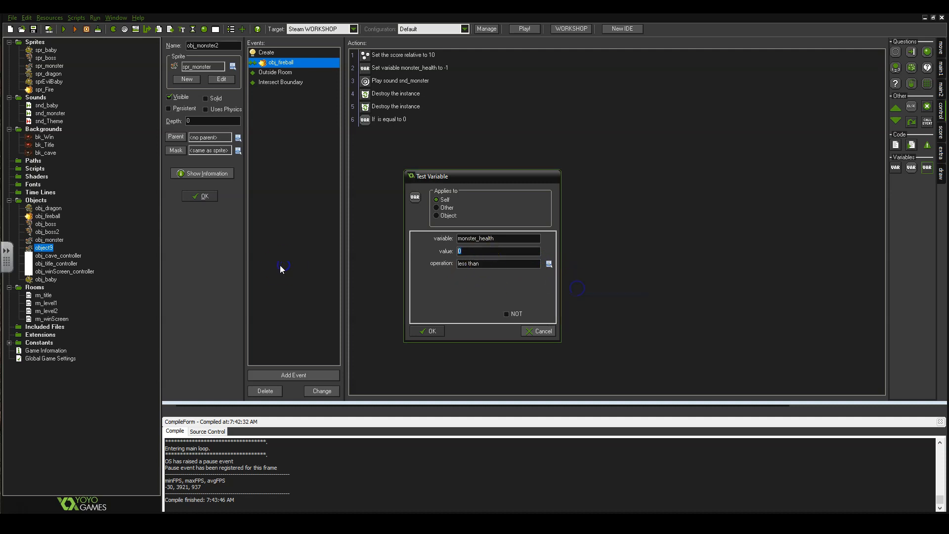
text(1)
click(329, 272)
click(429, 332)
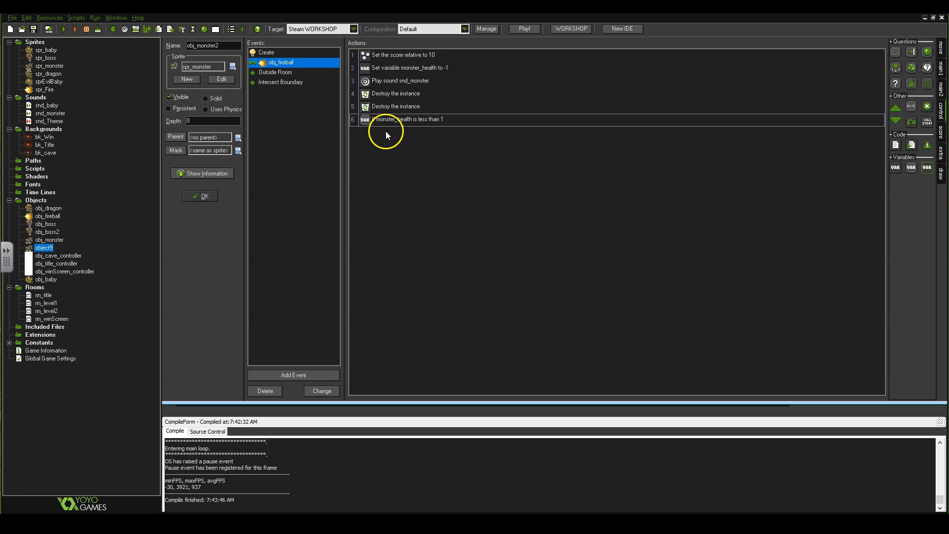
Add start and end block actions after the check and move the second Destroy action inside.
drag(465, 168, 465, 168)
drag(849, 133, 445, 176)
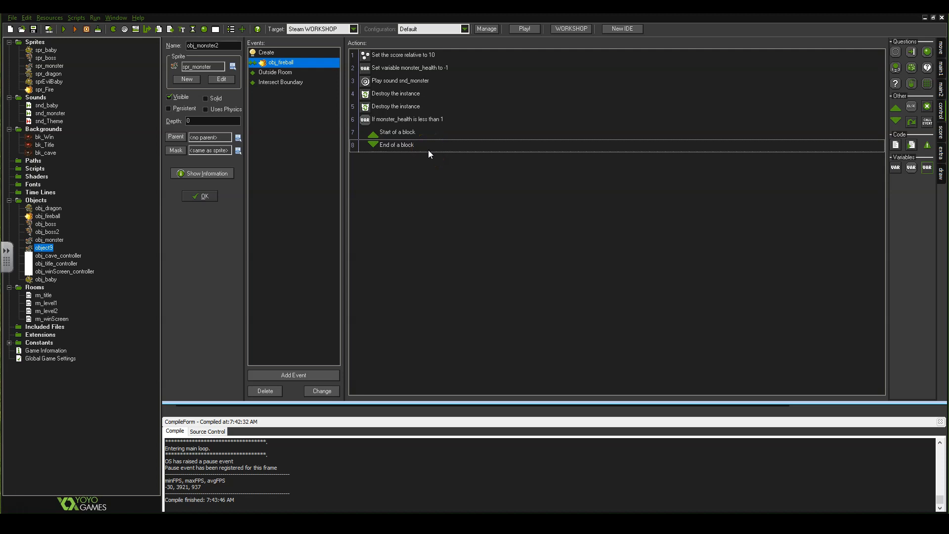
click(403, 109)
drag(393, 132, 394, 140)
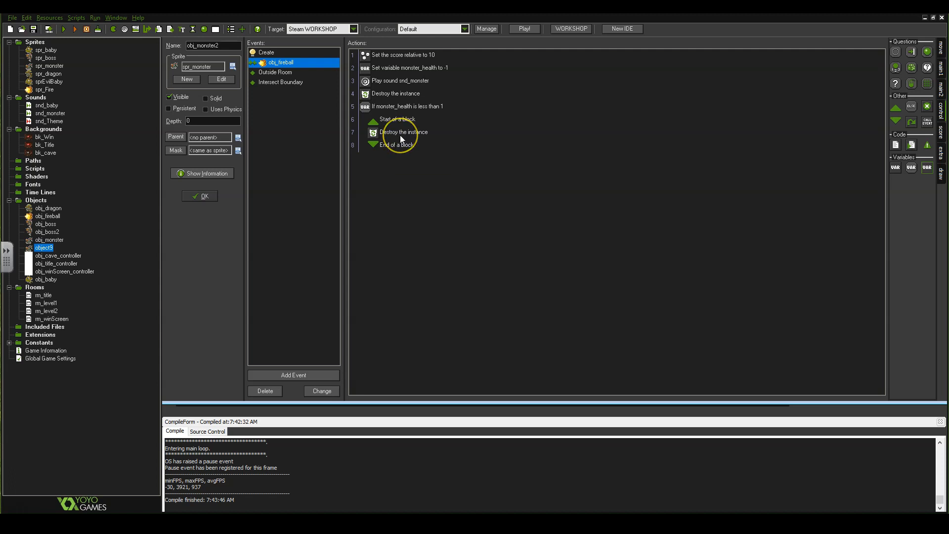
Review the Destroy action, then append an 'If an expression is true' test to the collision actions.
double_click(402, 134)
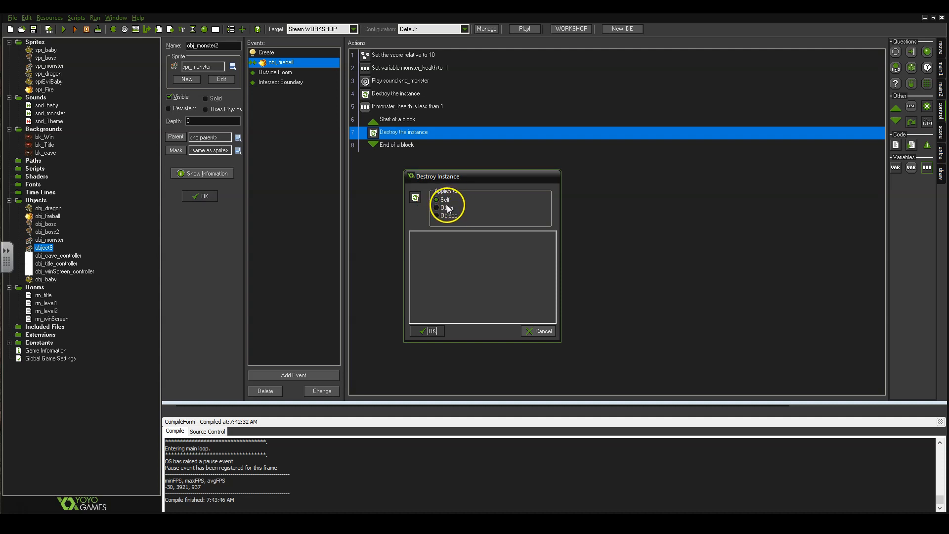
click(430, 331)
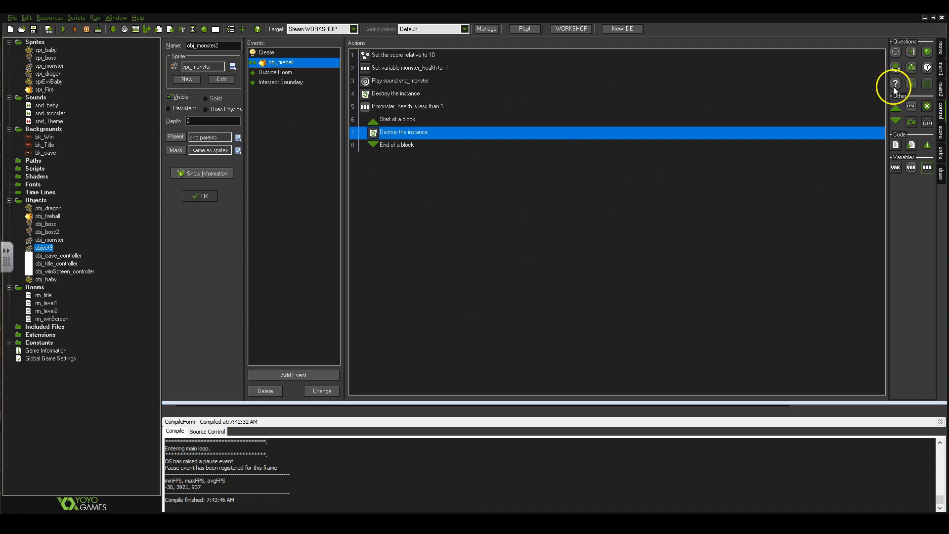
drag(895, 87, 677, 231)
click(544, 332)
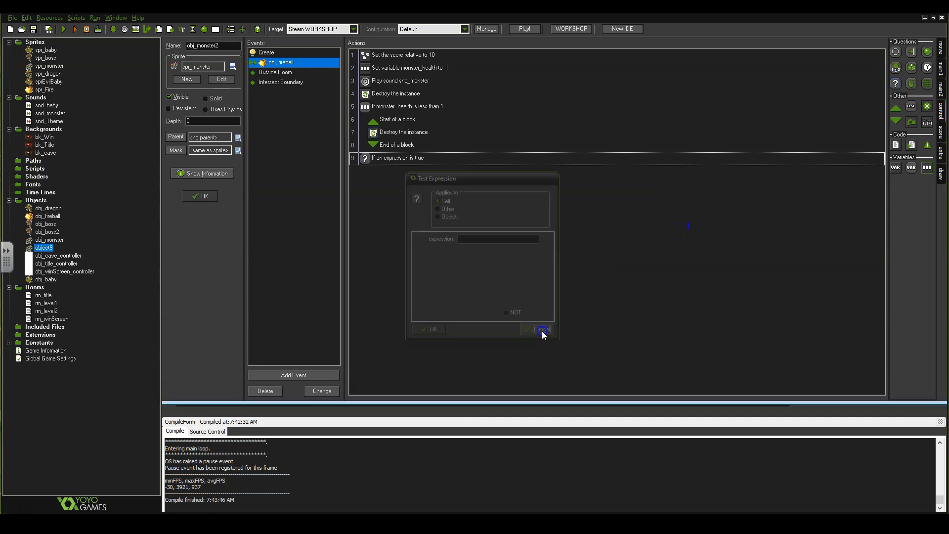
Delete the stray 'If an expression is true' check from the fireball collision actions.
click(413, 159)
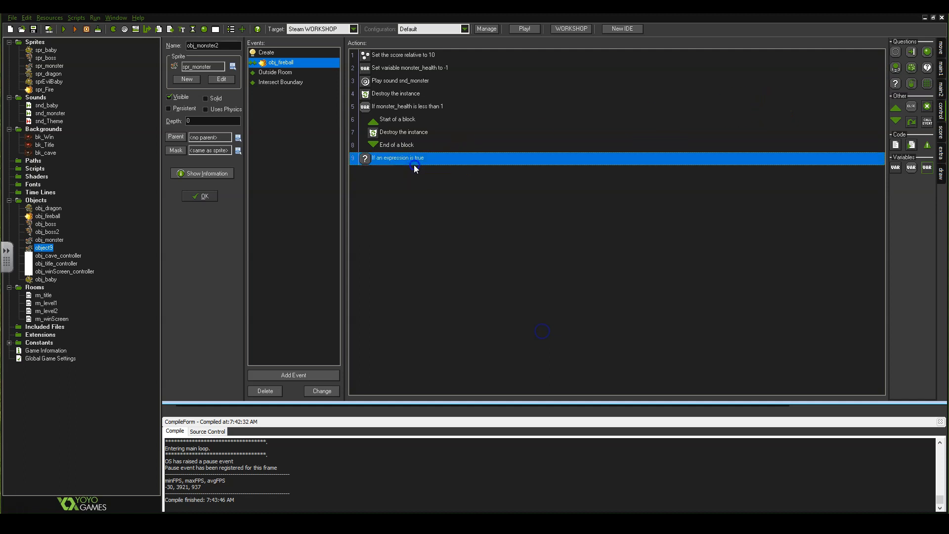
right_click(412, 162)
click(442, 218)
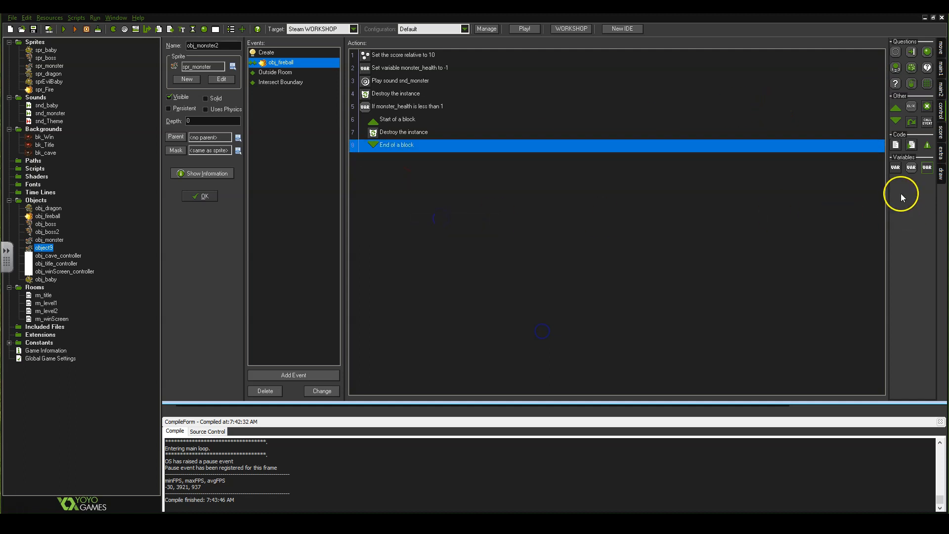
Drag a Create Effect action in from the draw actions, cancel it, and delete the misplaced explosion.
click(941, 171)
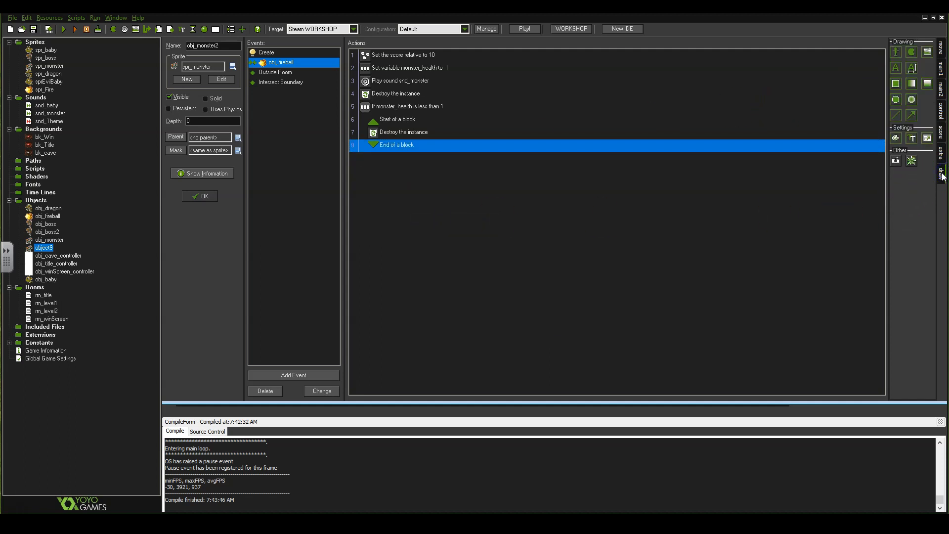
drag(914, 163, 658, 182)
click(540, 330)
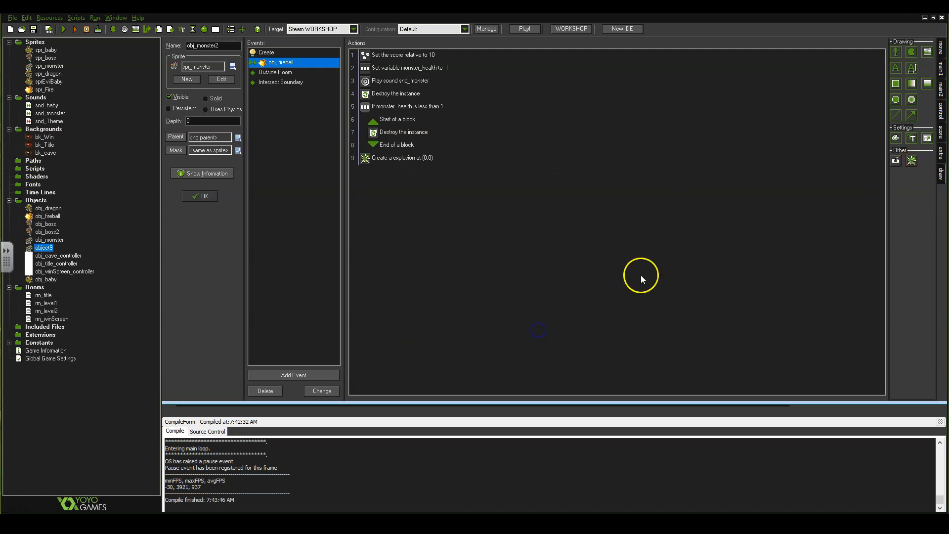
click(393, 159)
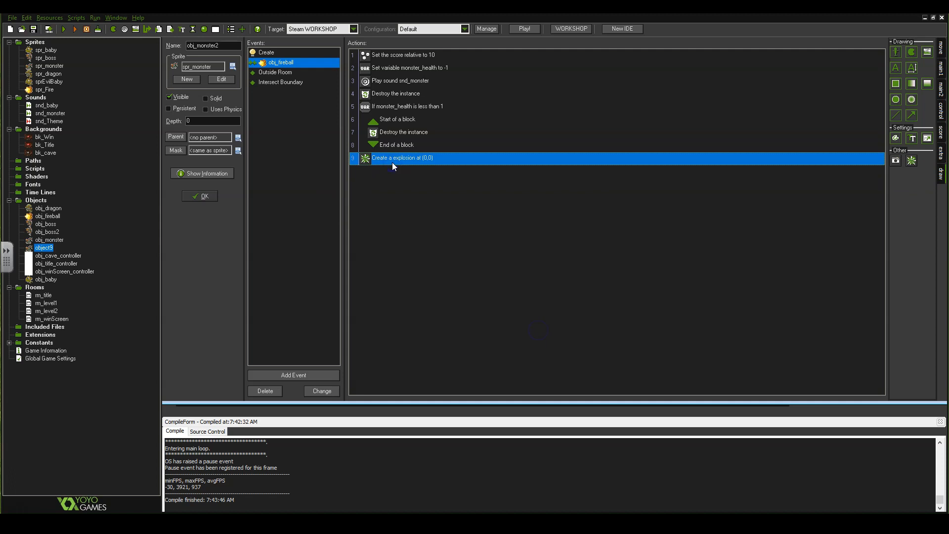
key(Delete)
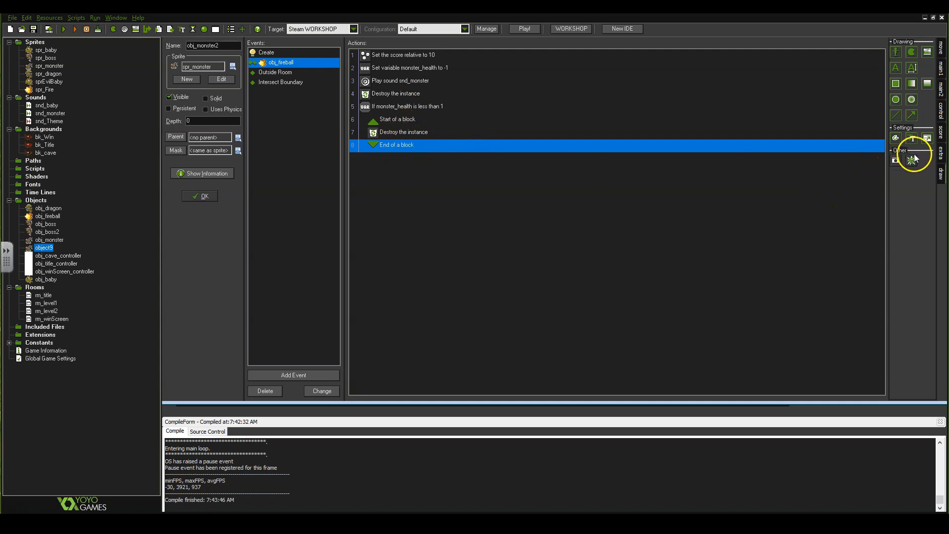
Put a relative, yellow explosion effect right after the destroy action in the monster_health block.
drag(911, 162, 502, 165)
drag(437, 147, 436, 146)
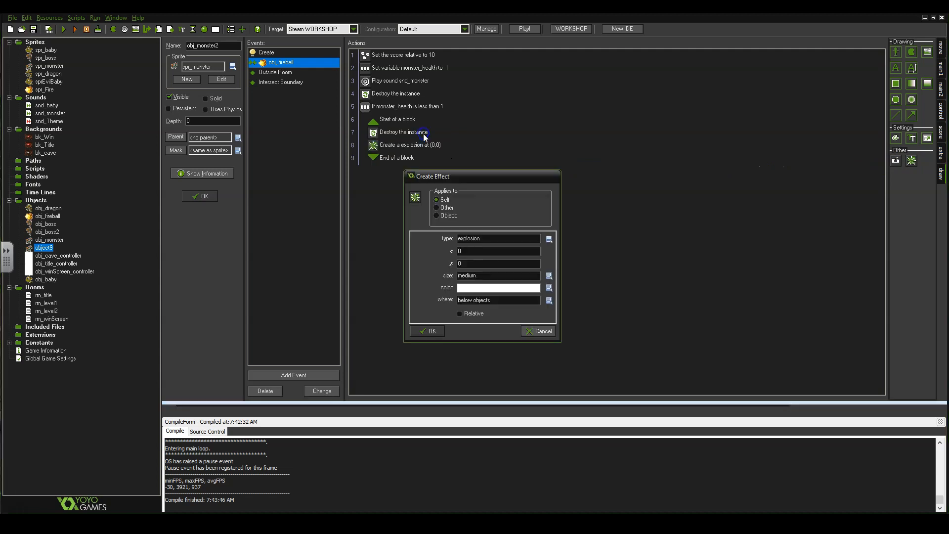
click(548, 241)
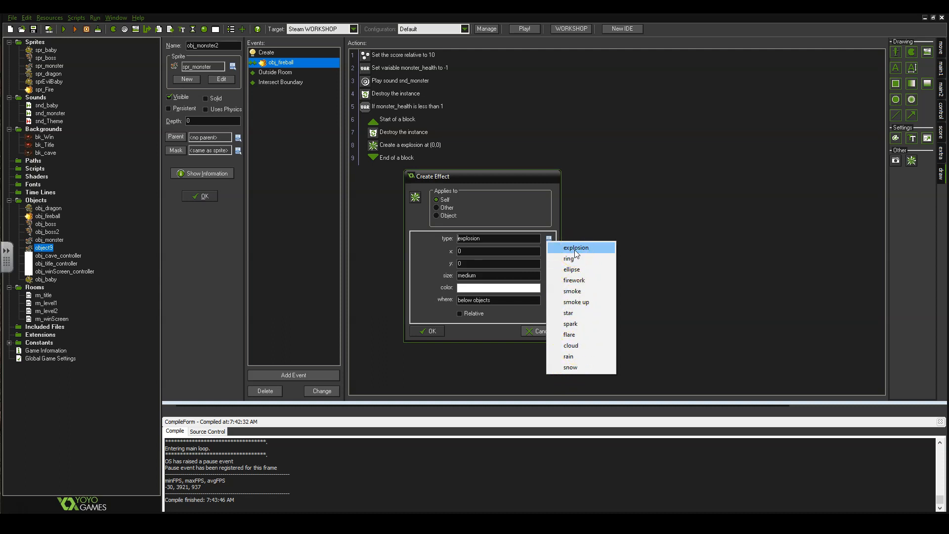
click(559, 247)
click(498, 239)
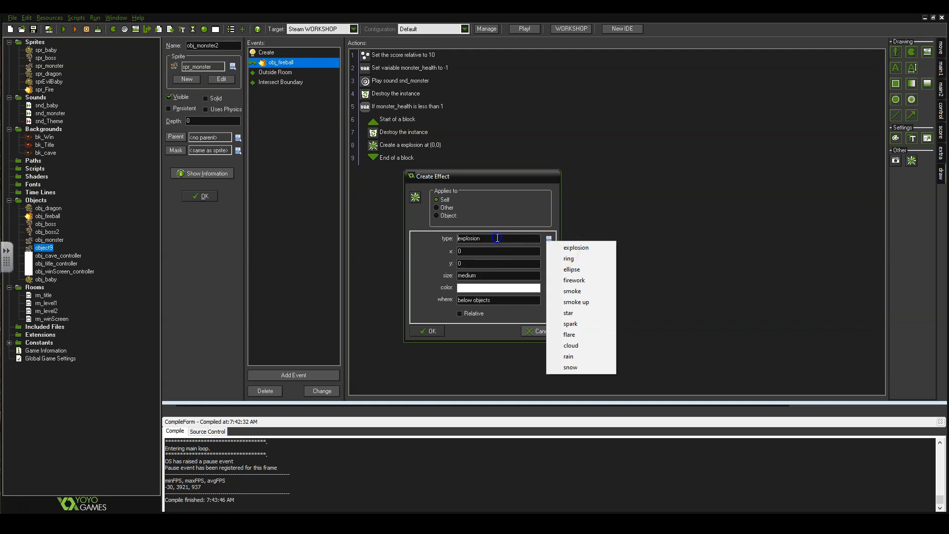
click(476, 254)
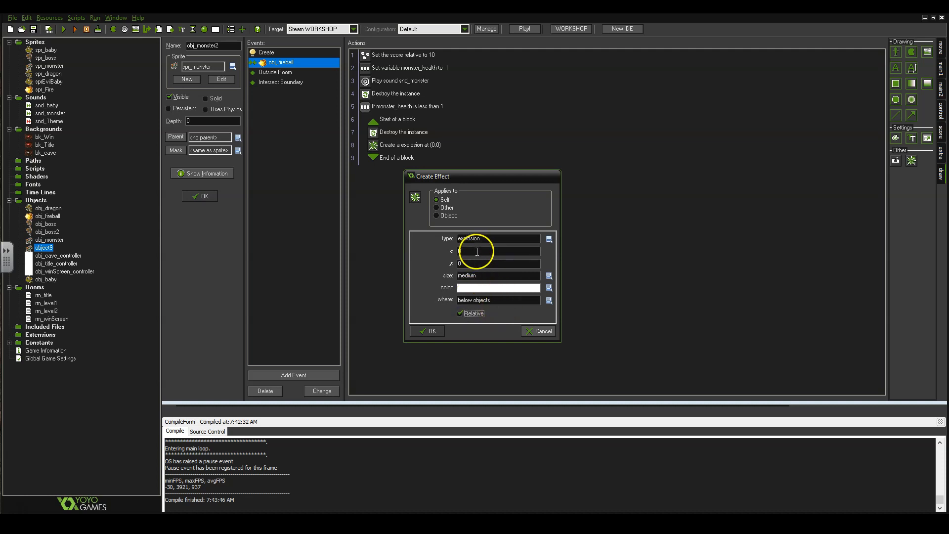
click(484, 288)
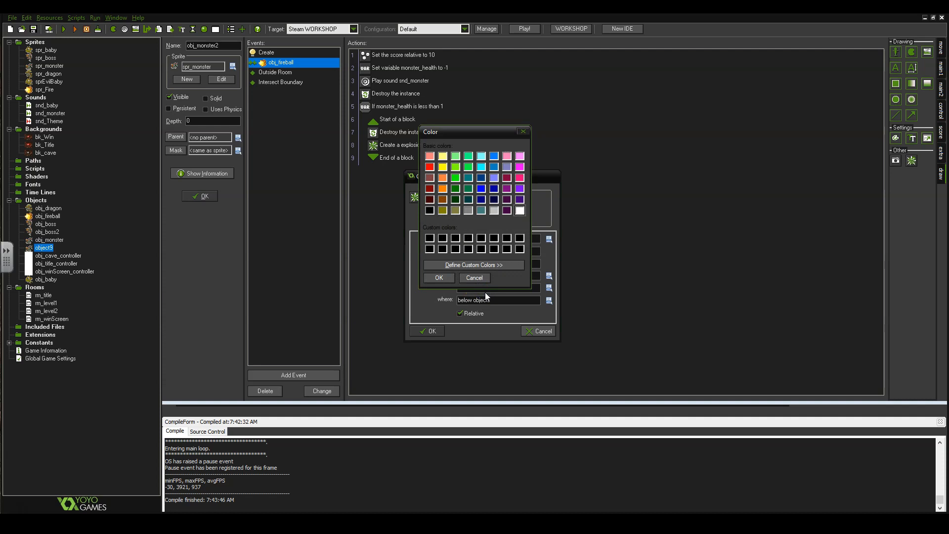
click(443, 157)
click(440, 278)
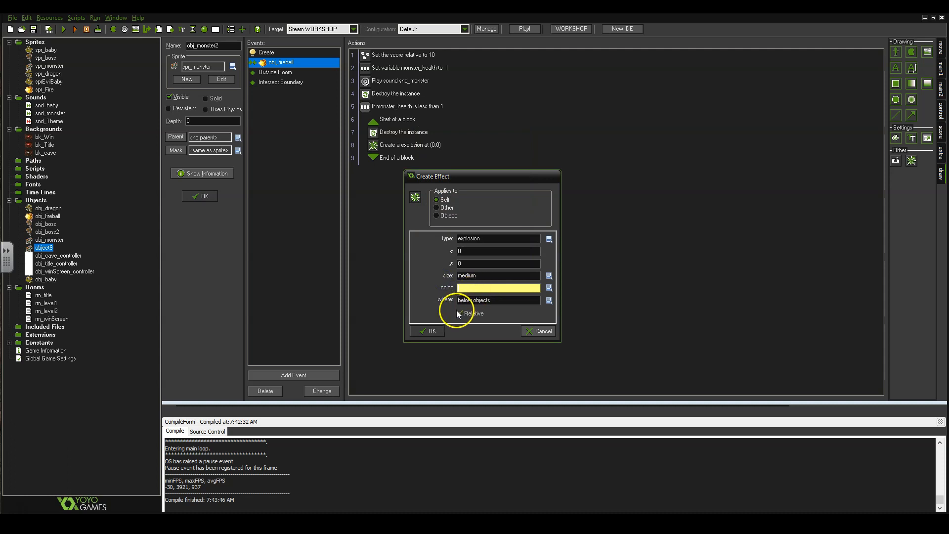
click(430, 334)
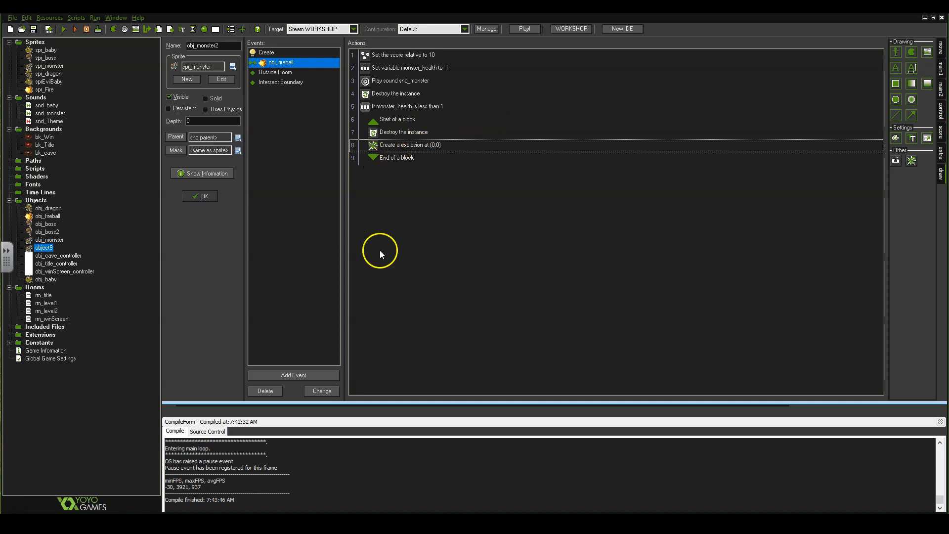
Close the obj_monster2 editor and open obj_boss2 from the Objects tree.
click(202, 197)
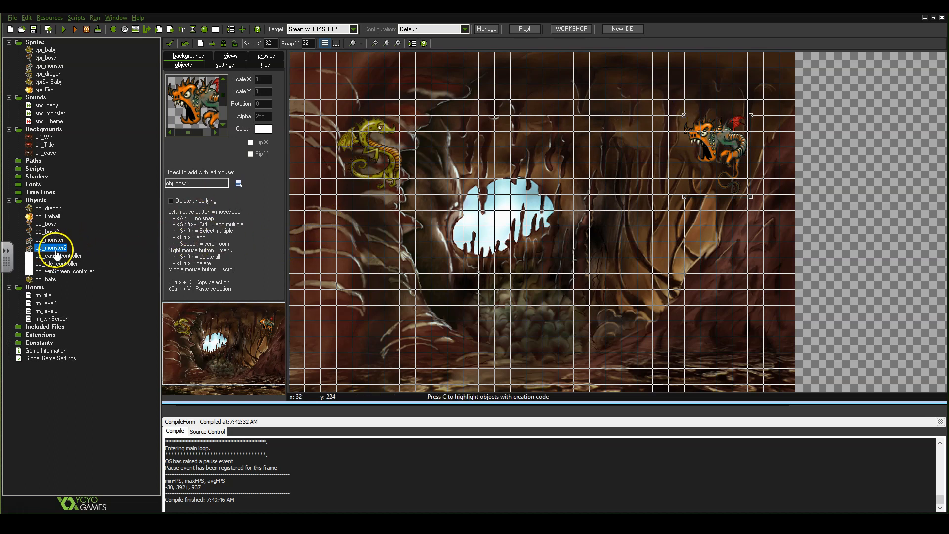
double_click(53, 233)
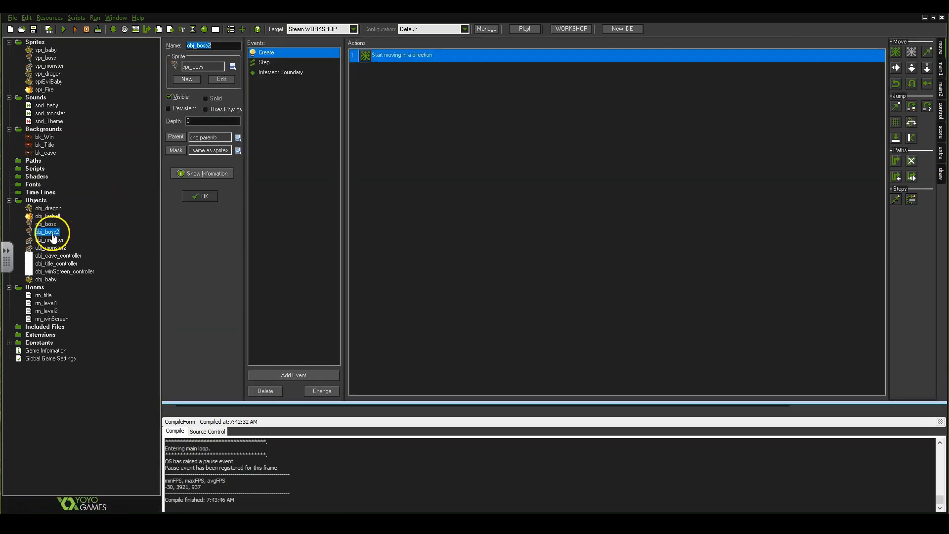
Change obj_boss2's Step-event spawn action to create obj_monster2 instead of obj_monster.
click(276, 65)
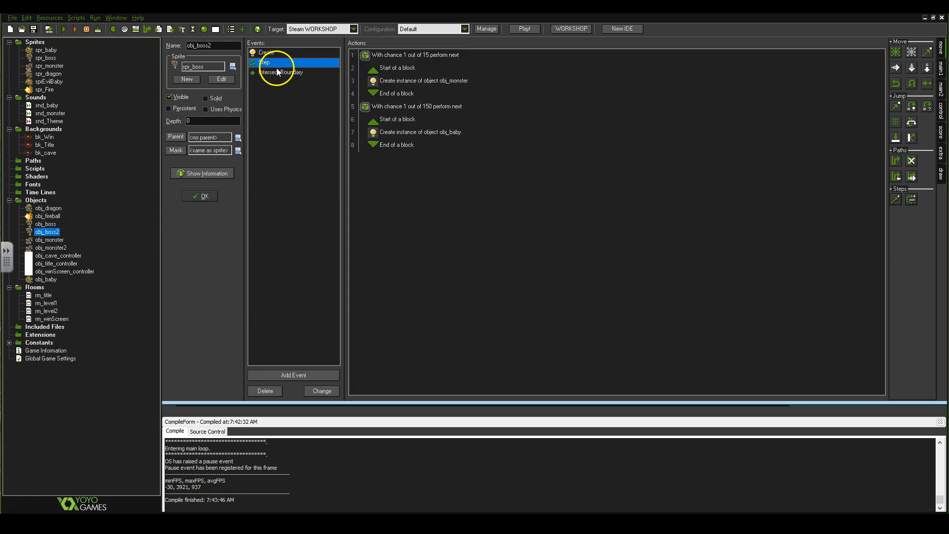
double_click(455, 82)
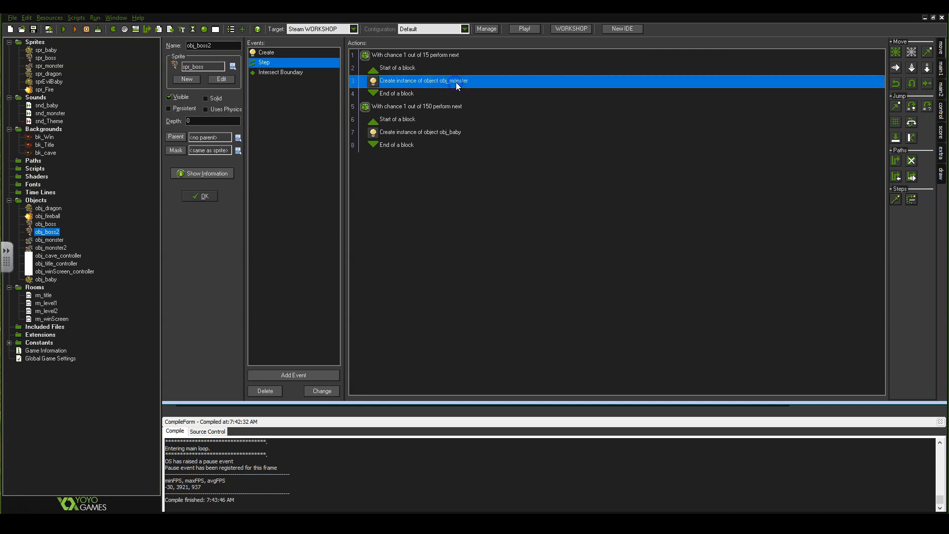
click(548, 240)
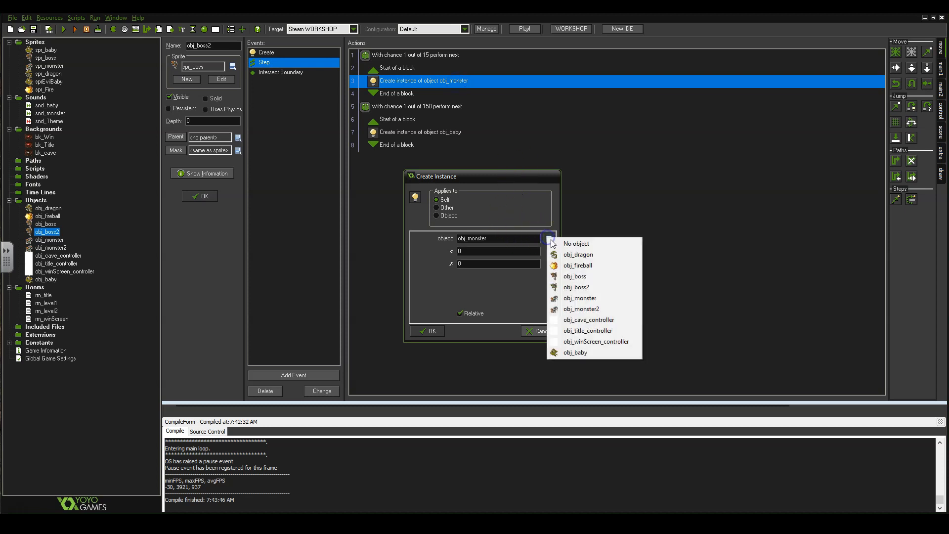
click(598, 308)
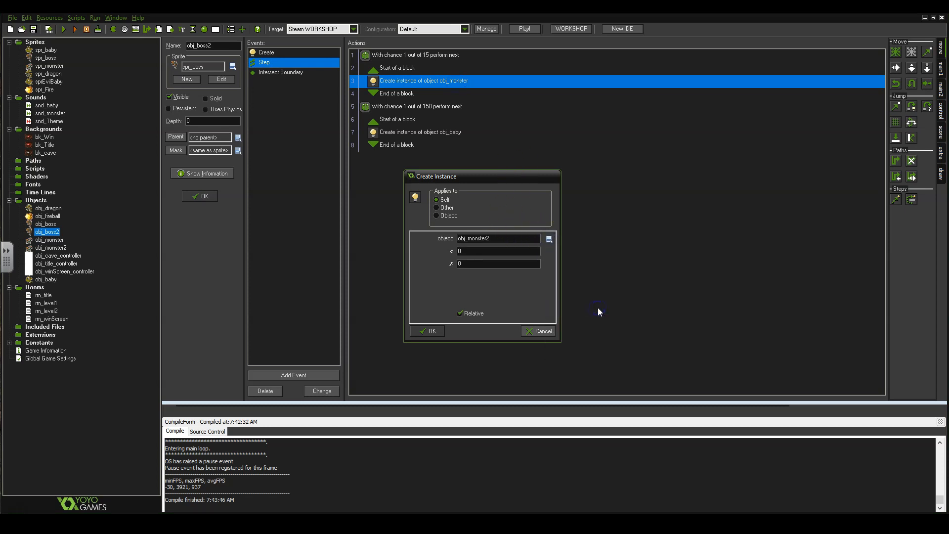
click(431, 332)
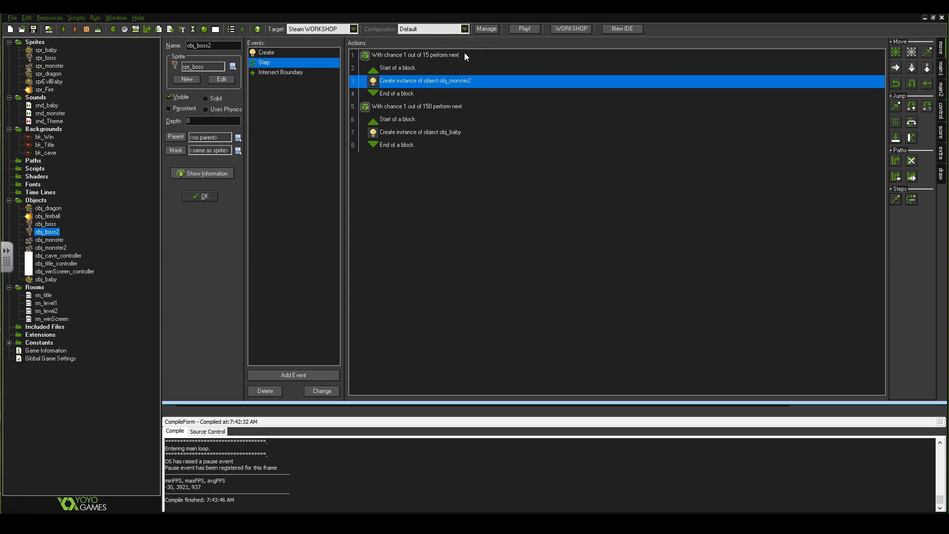
Set obj_boss2's monster spawn chance to 1 out of 100 and close its editor.
double_click(422, 56)
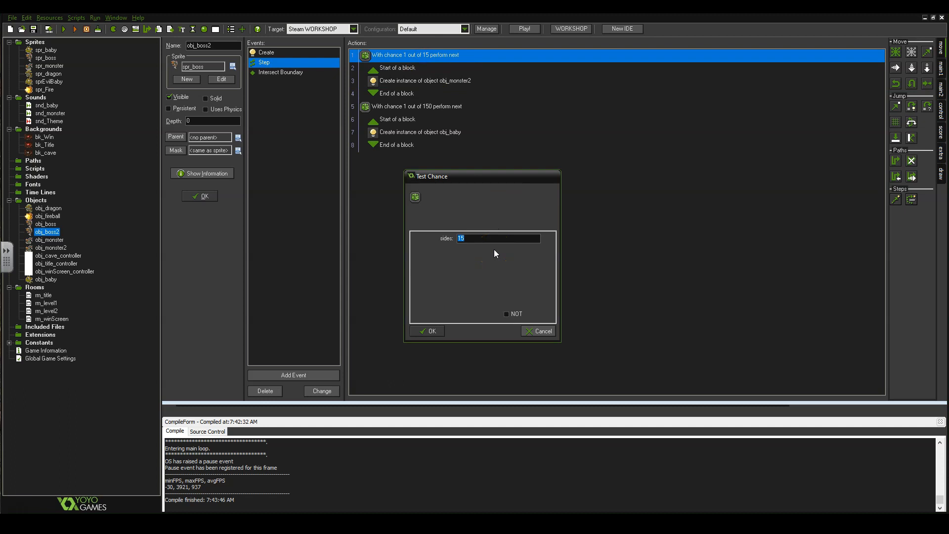
text(100)
click(432, 331)
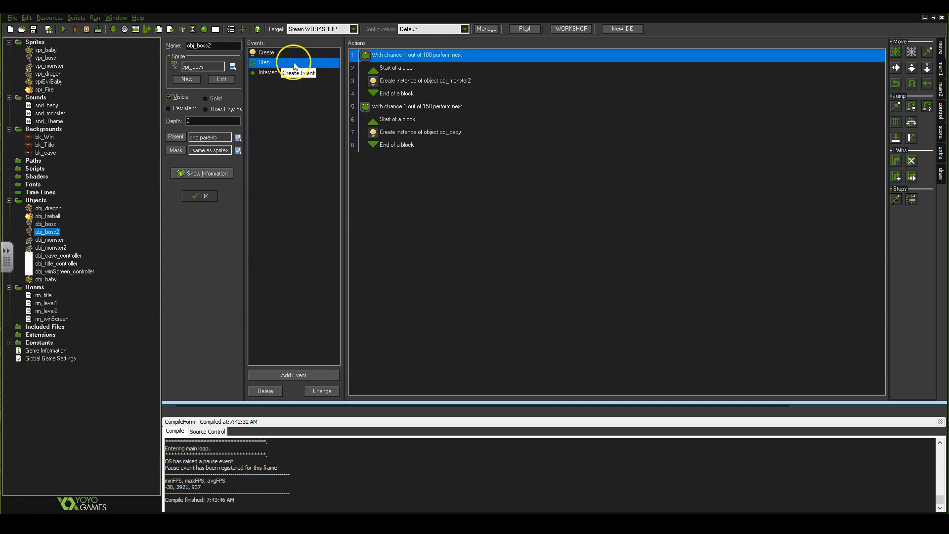
click(206, 197)
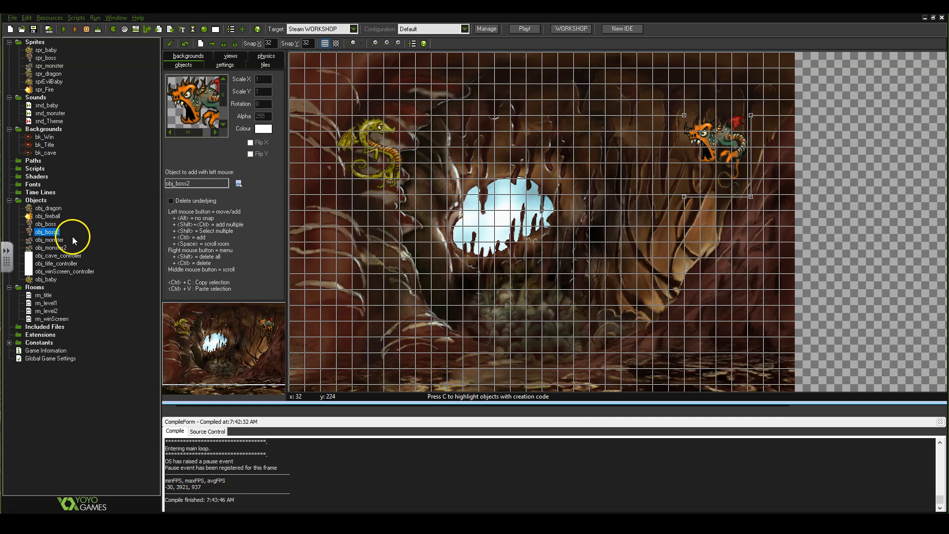
Change obj_boss's Step-event spawn chance from 1 out of 25 to 1 out of 150.
double_click(57, 241)
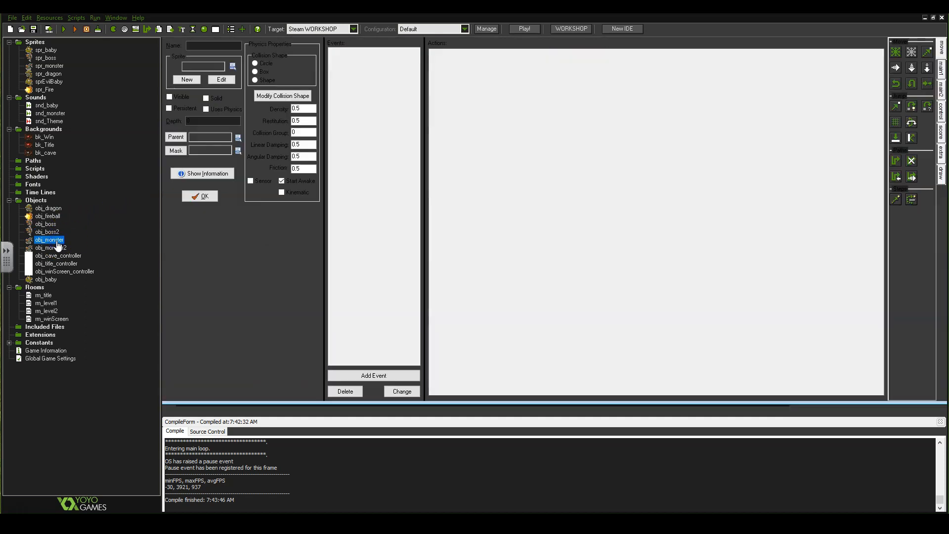
double_click(52, 225)
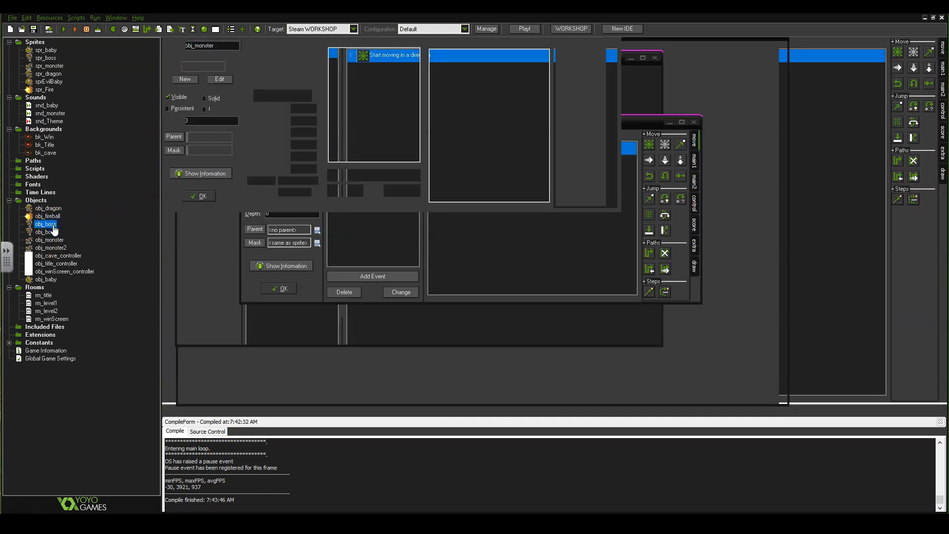
click(308, 66)
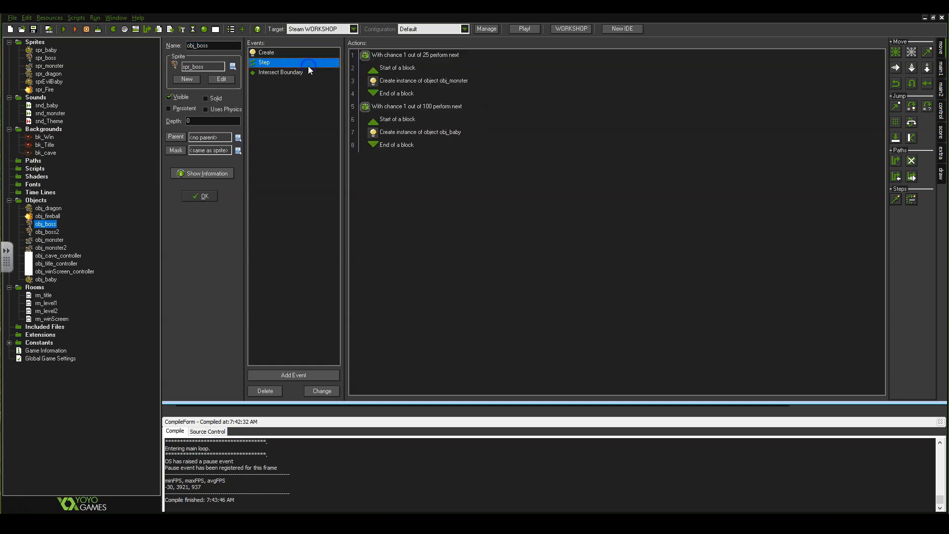
double_click(438, 56)
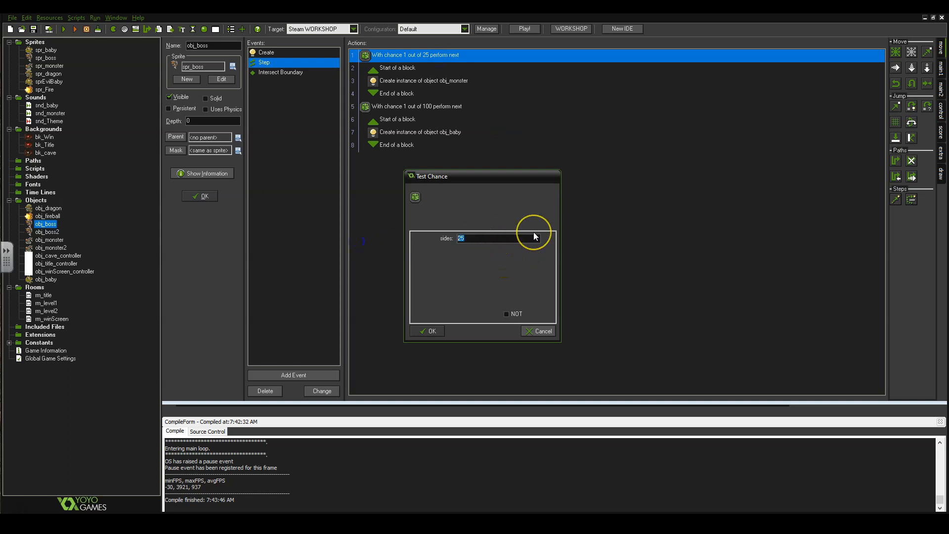
text(150)
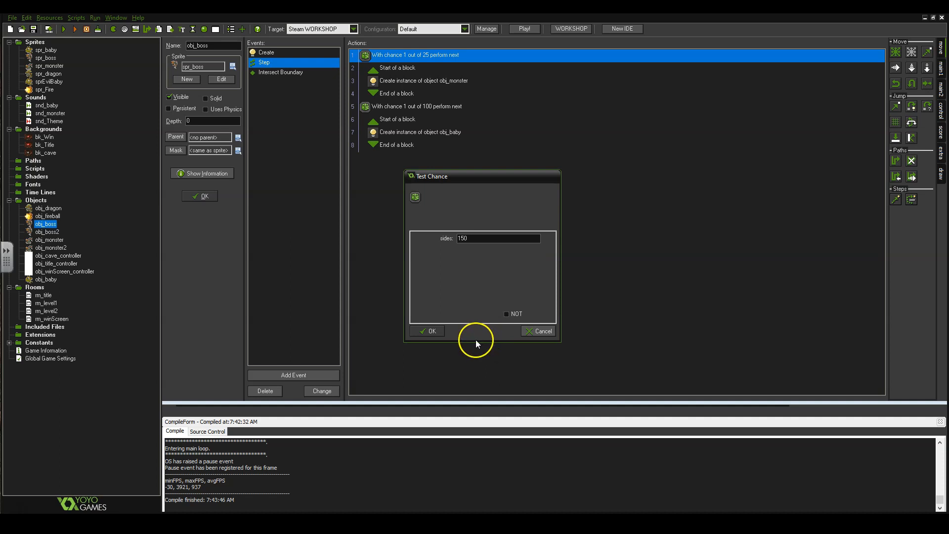
click(429, 333)
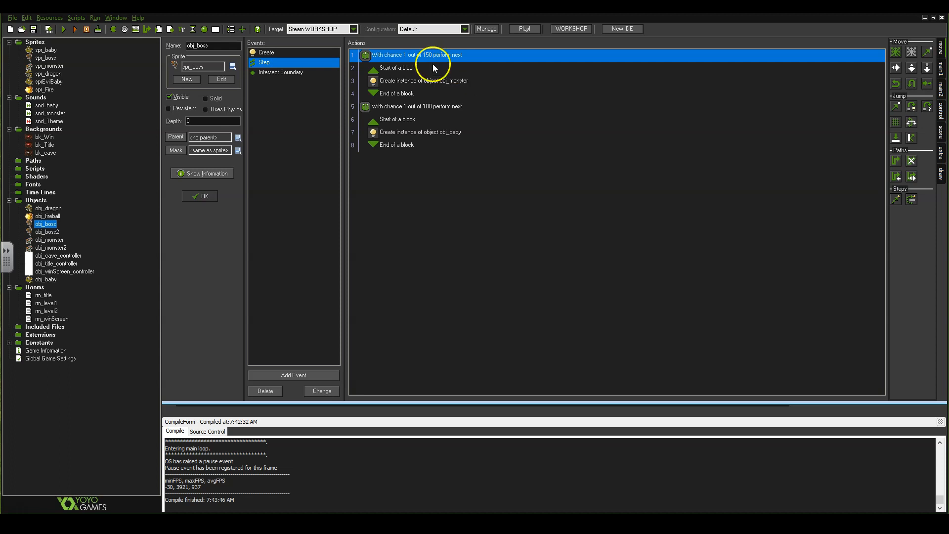
click(204, 197)
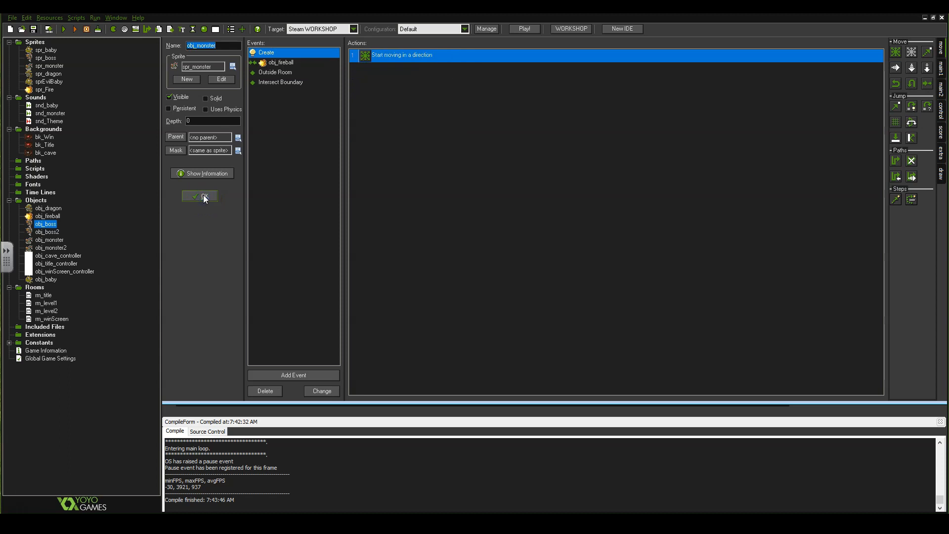
Close obj_monster and open obj_cave_controller's Step-event 'score larger than 250' test.
click(204, 197)
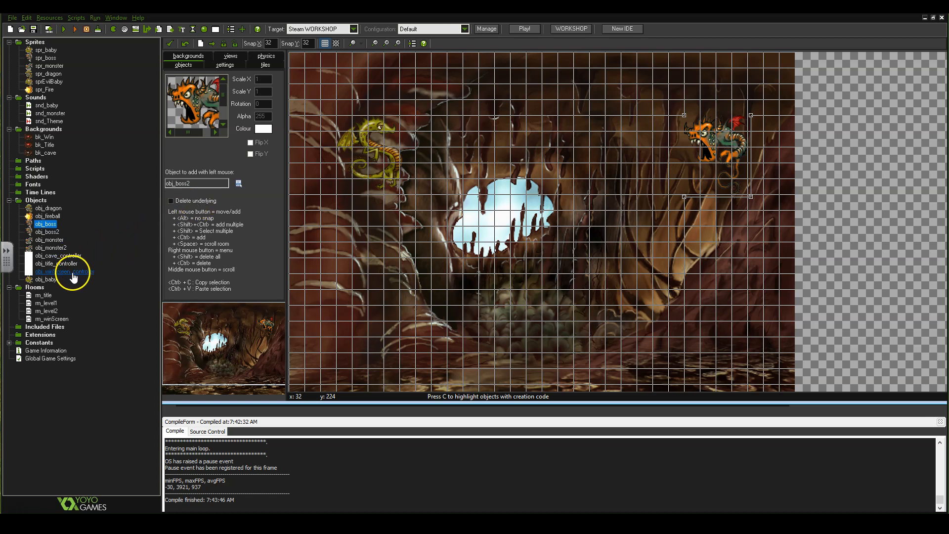
double_click(69, 257)
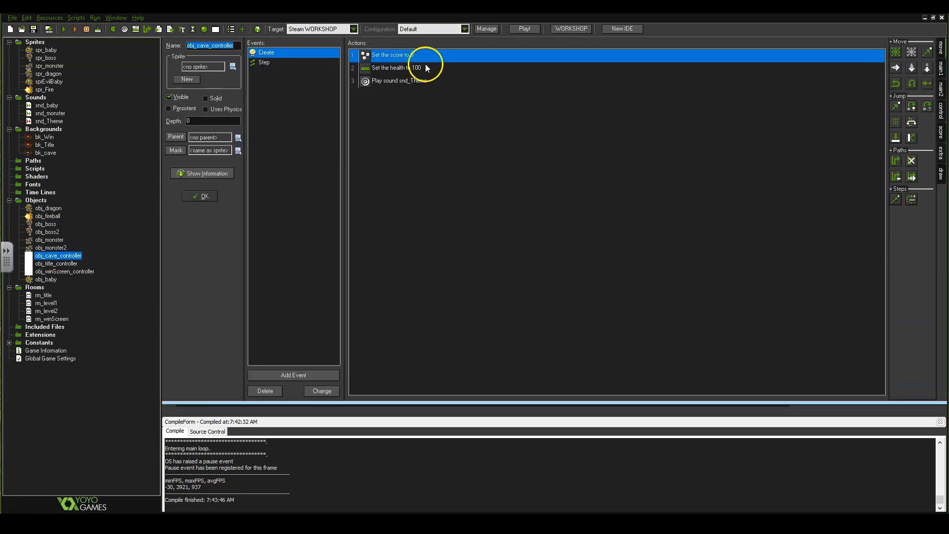
click(297, 62)
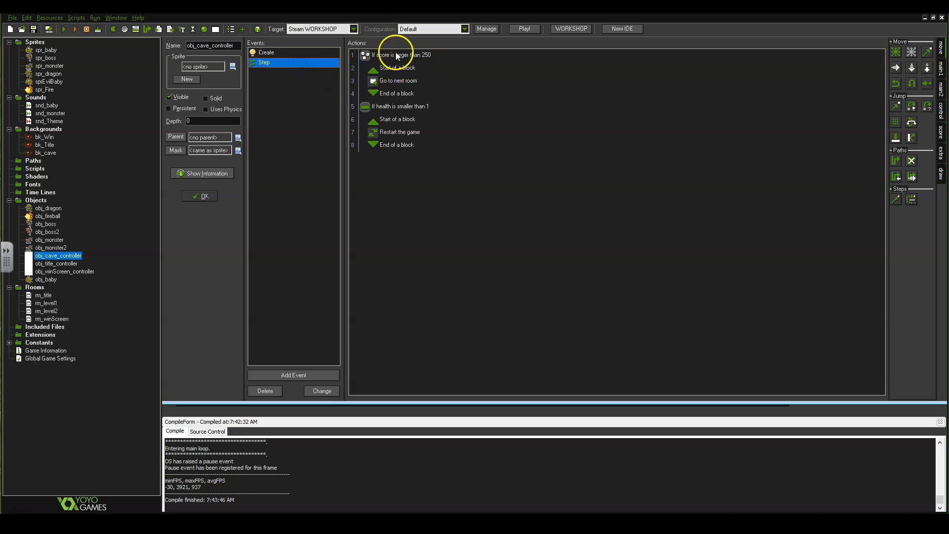
double_click(422, 55)
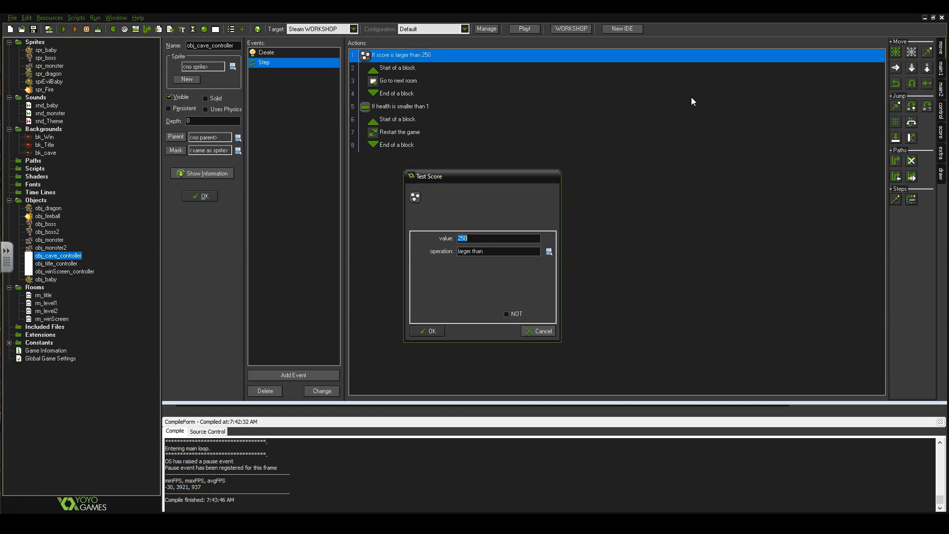
Change the score threshold to 30 and close the obj_cave_controller editor.
text(30)
click(435, 331)
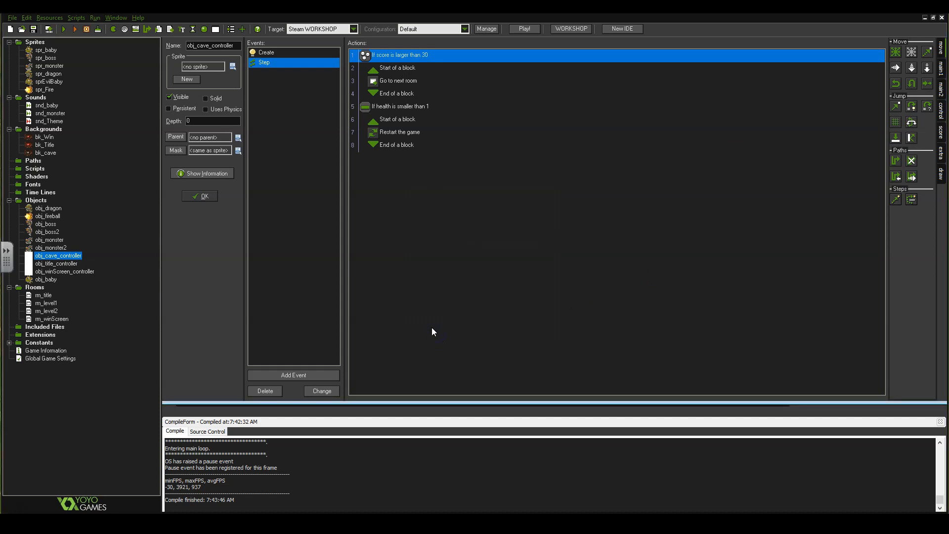
click(199, 196)
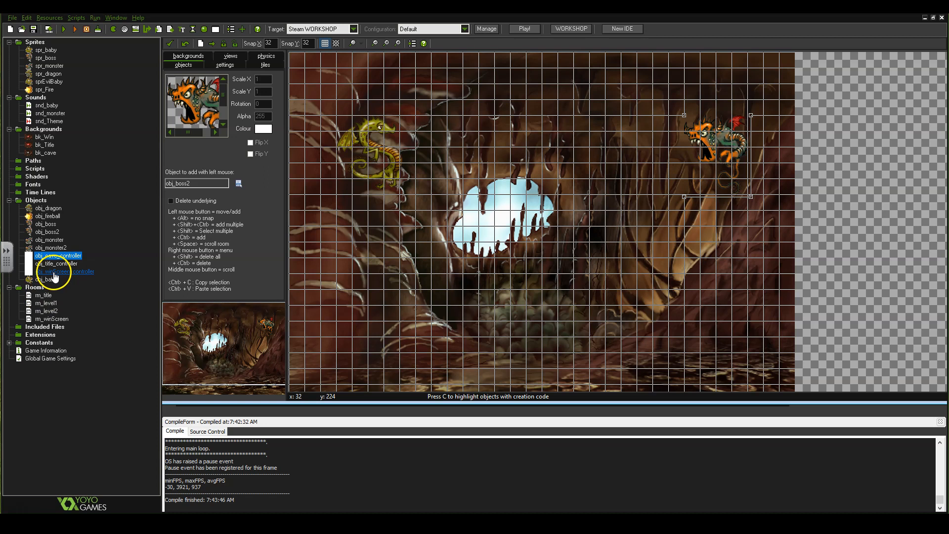
Run the game and play the cave level, steering the dragon and firing at monsters, then close it.
click(65, 30)
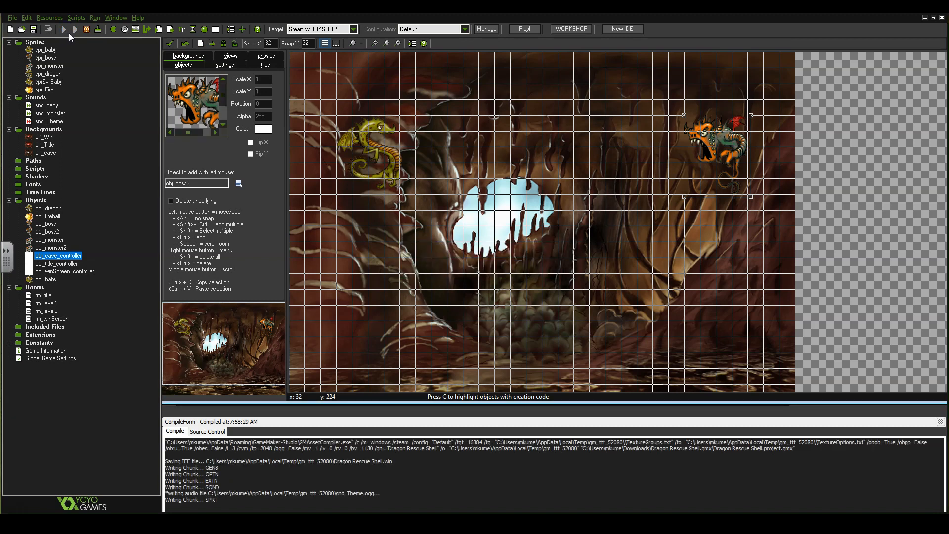
key(space)
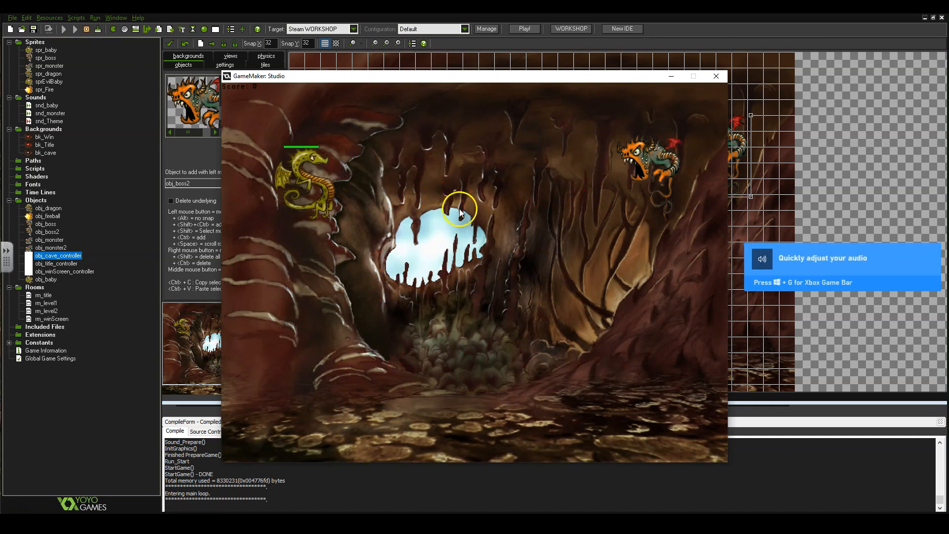
key(Down)
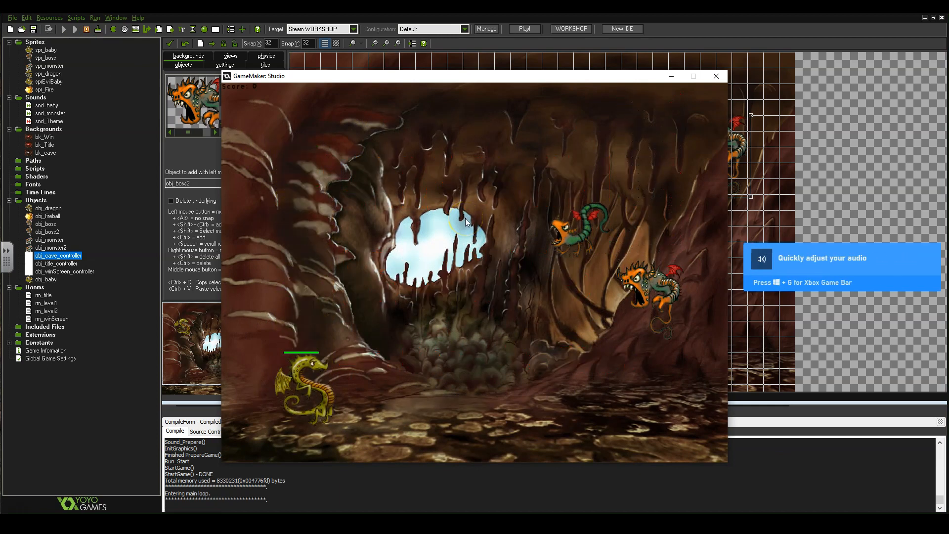
key(Up)
key(space)
key(Down)
key(Down)
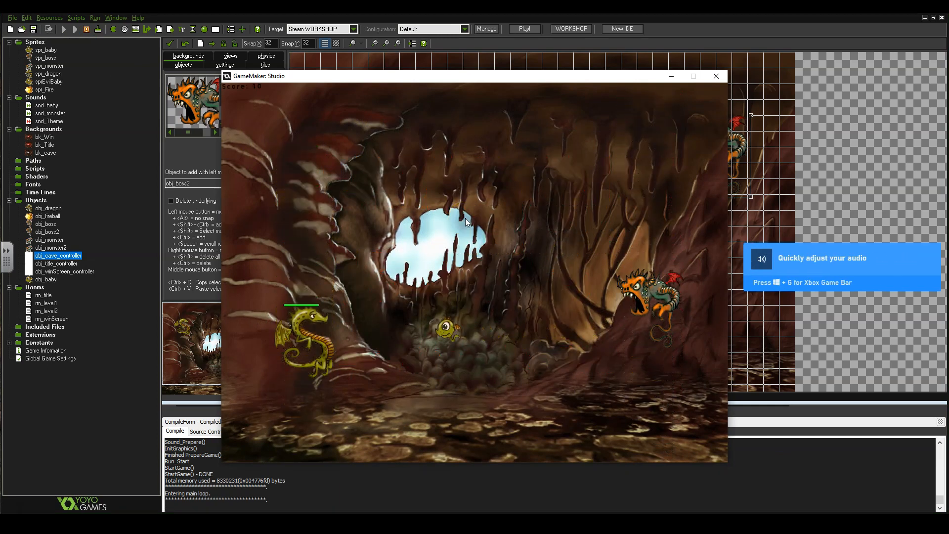
key(Up)
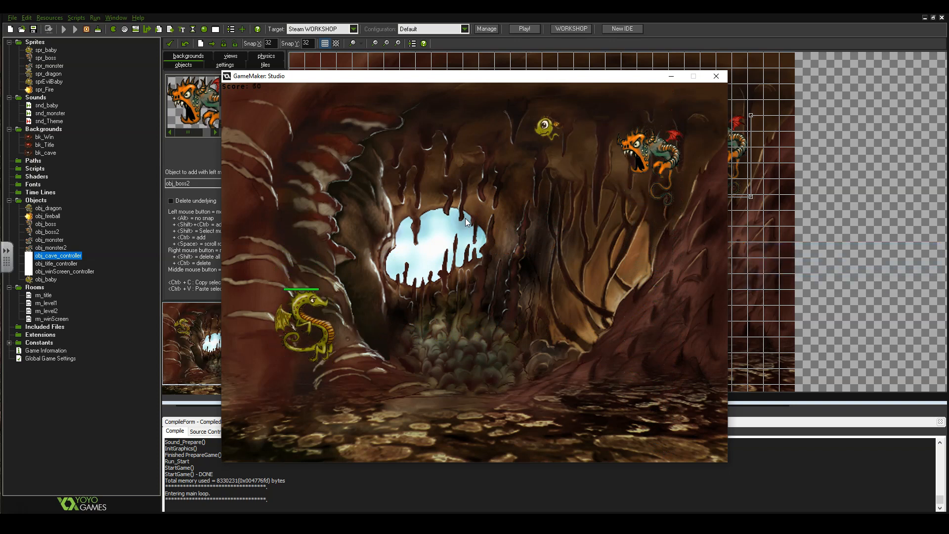
key(Down)
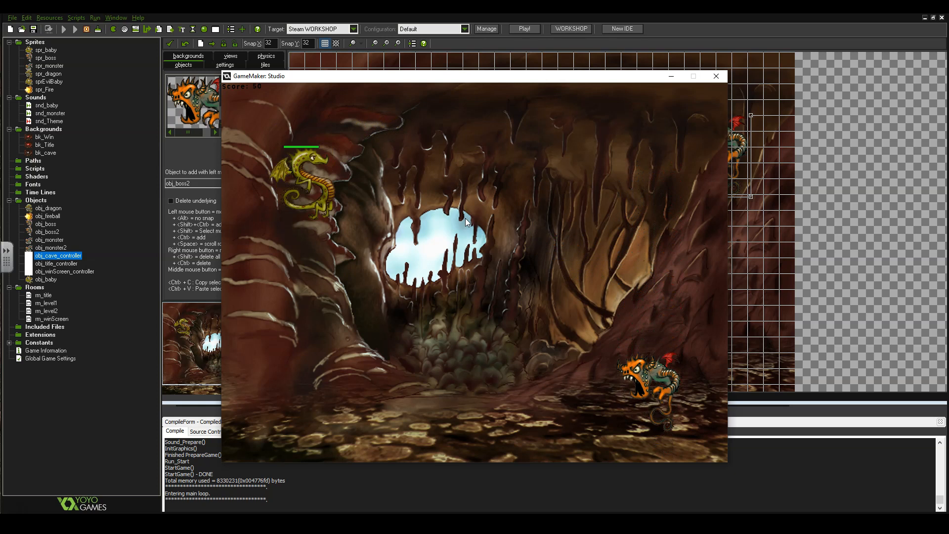
key(Down)
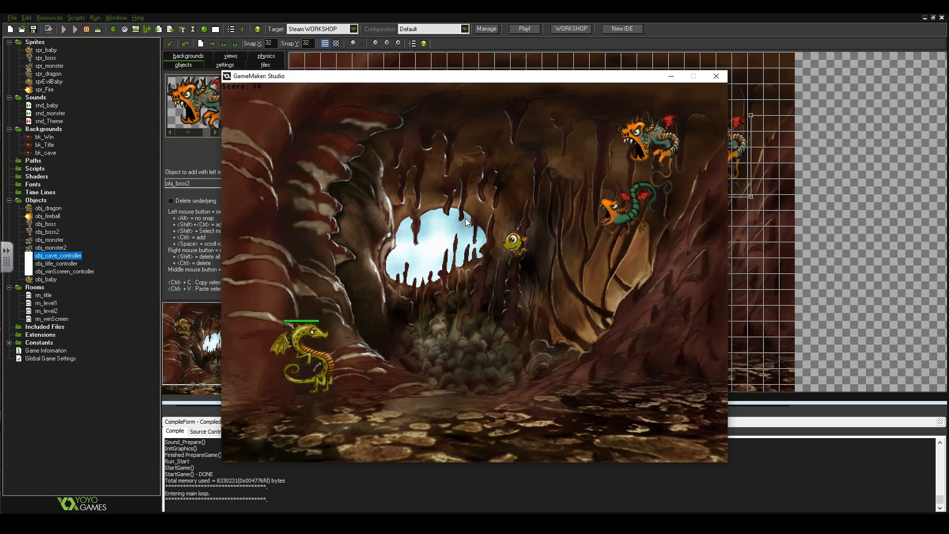
key(Up)
key(Down)
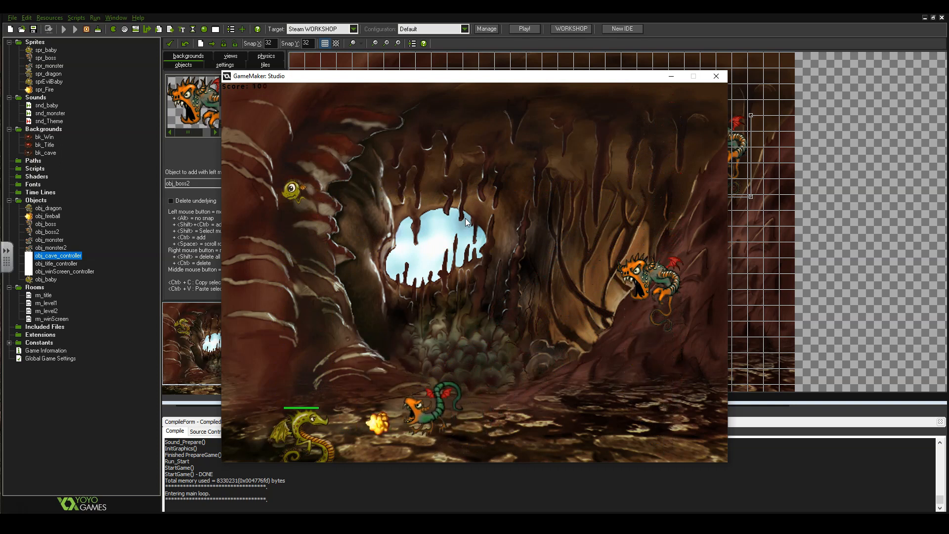
key(Up)
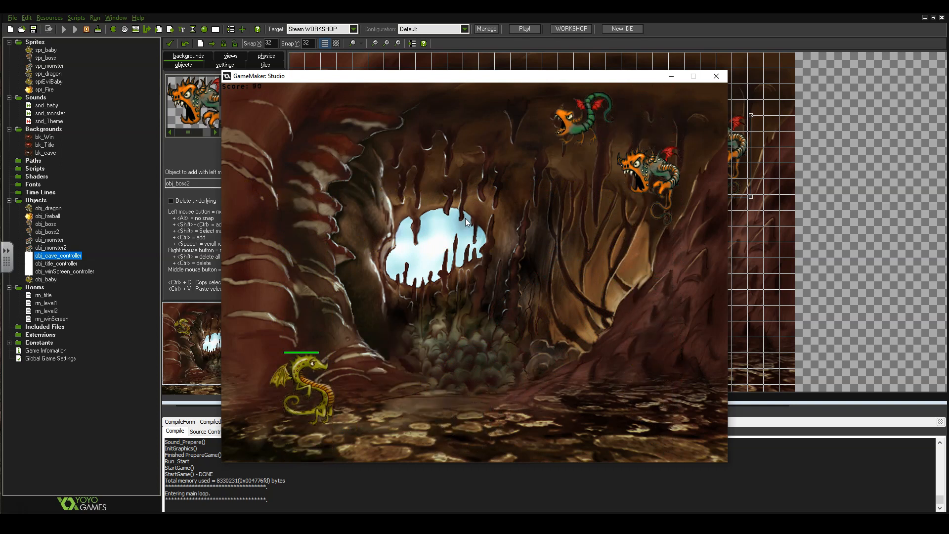
key(Down)
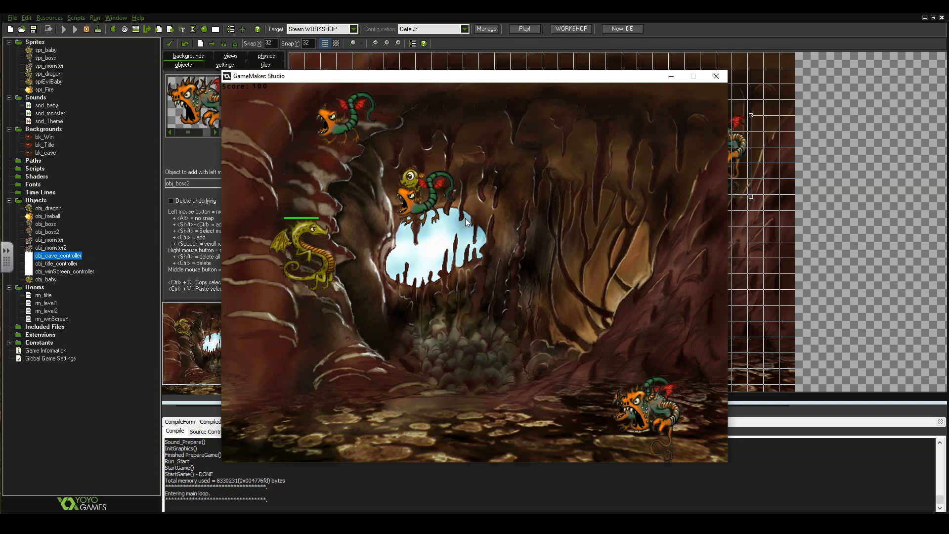
key(Up)
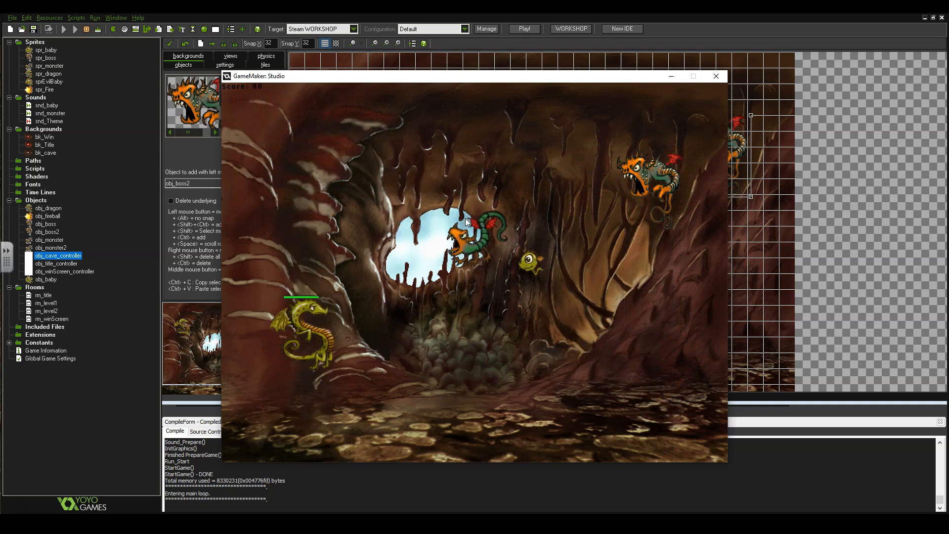
key(Down)
key(Up)
key(space)
key(Down)
key(Down)
key(space)
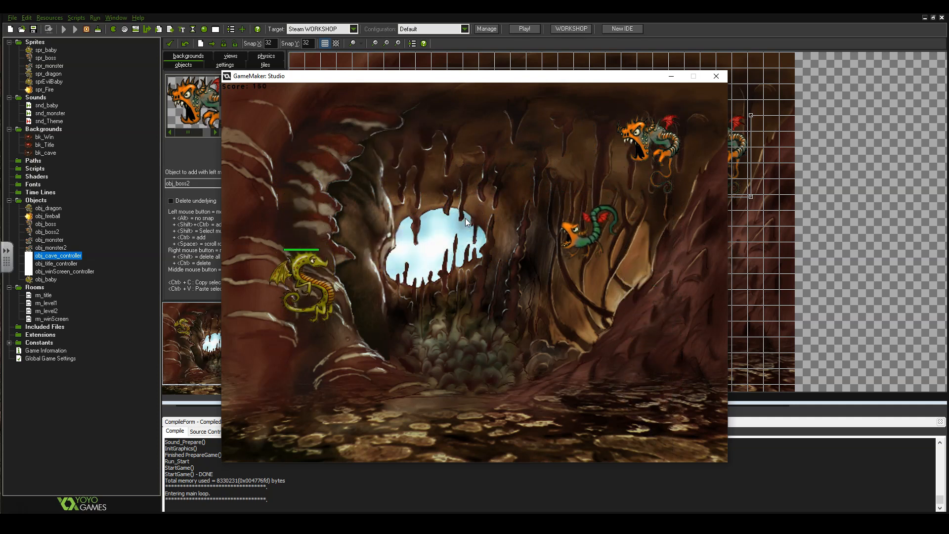
key(Down)
key(space)
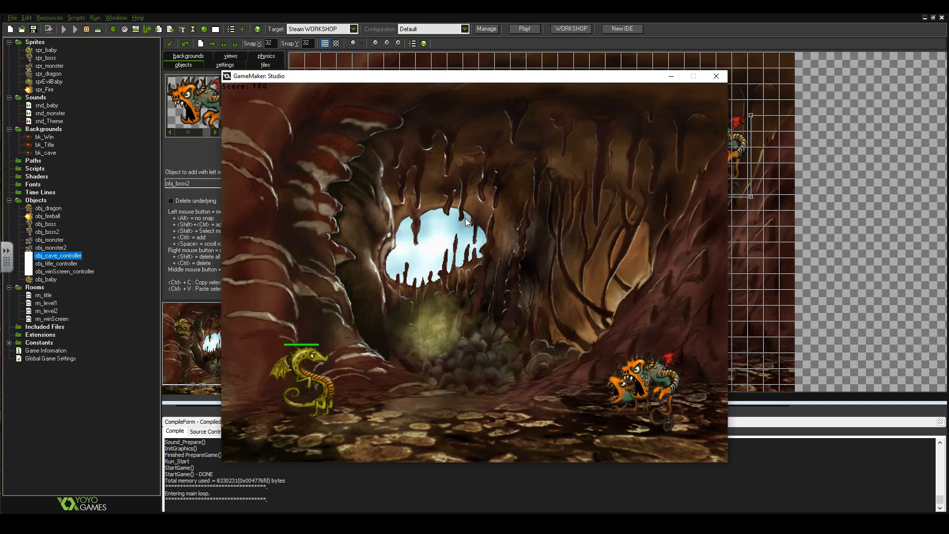
key(Down)
key(Up)
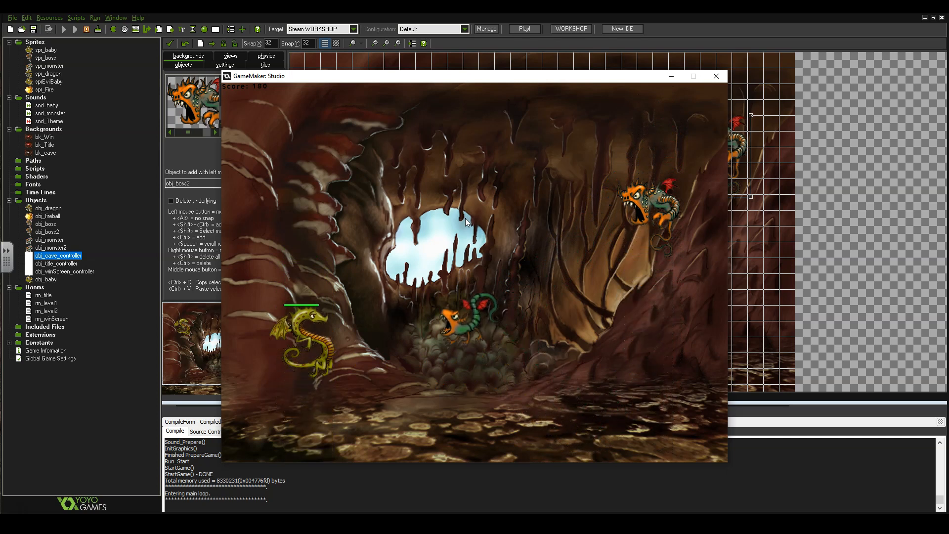
key(space)
key(Down)
key(space)
key(space)
key(Up)
key(Down)
key(space)
key(space)
key(space)
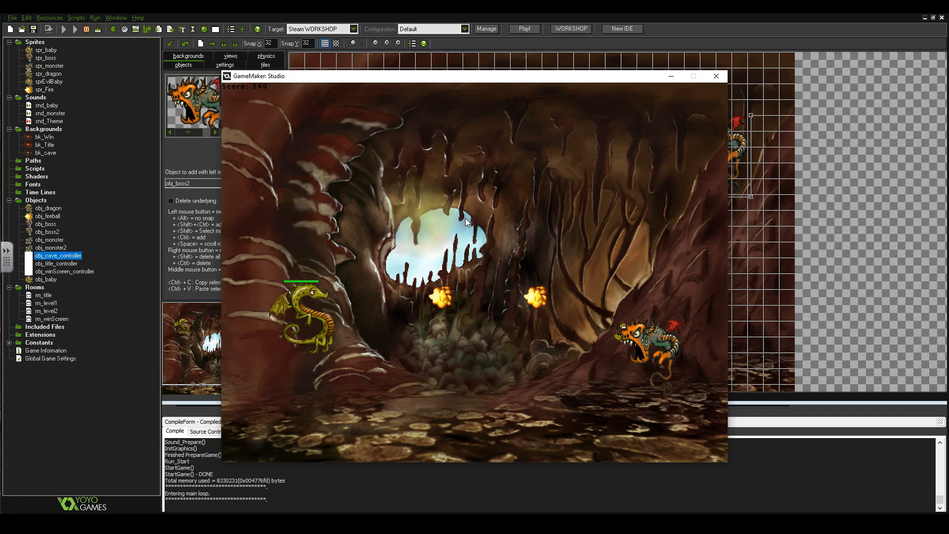
key(Up)
key(Down)
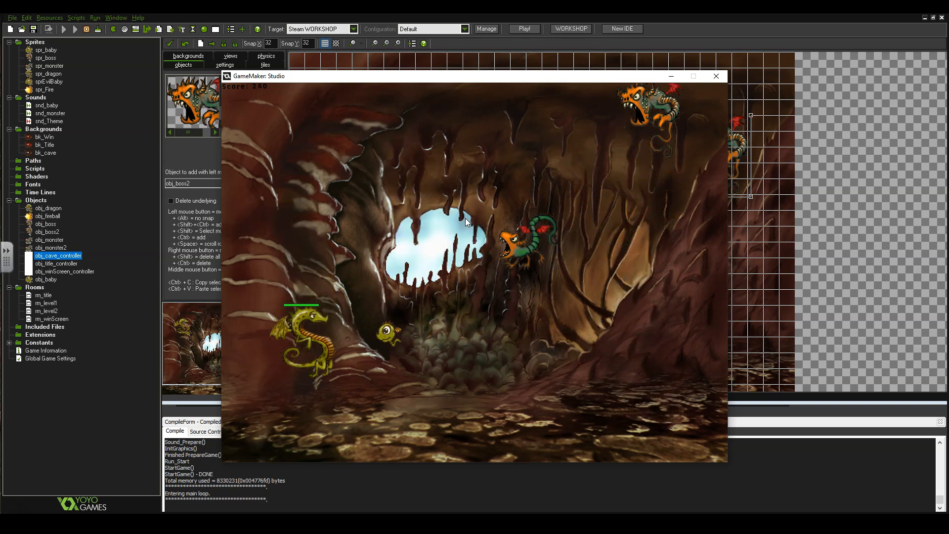
key(Up)
key(space)
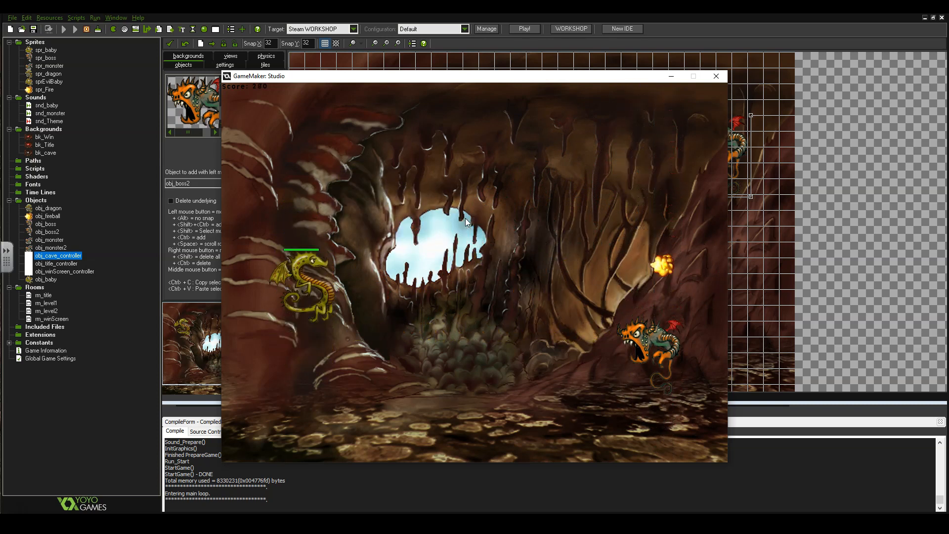
key(Down)
key(Up)
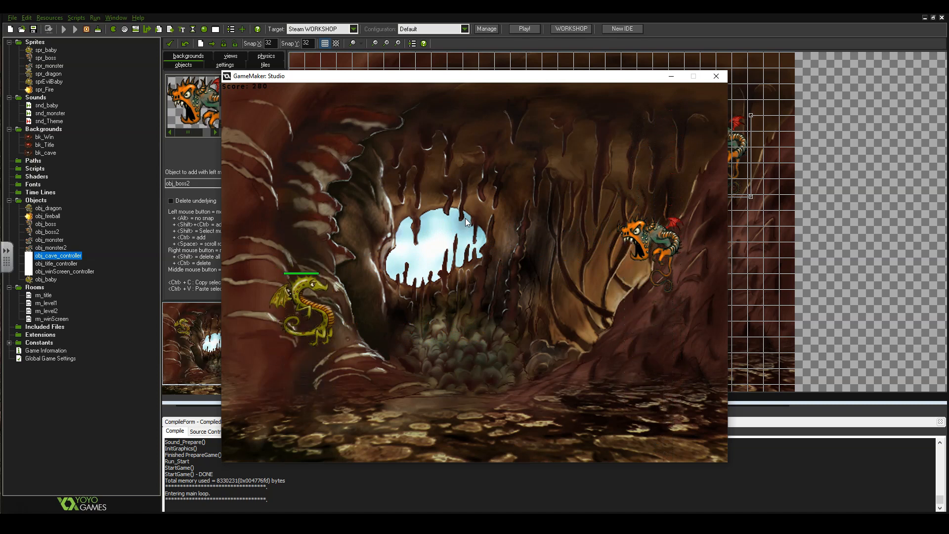
key(Down)
key(Up)
key(Up)
key(Down)
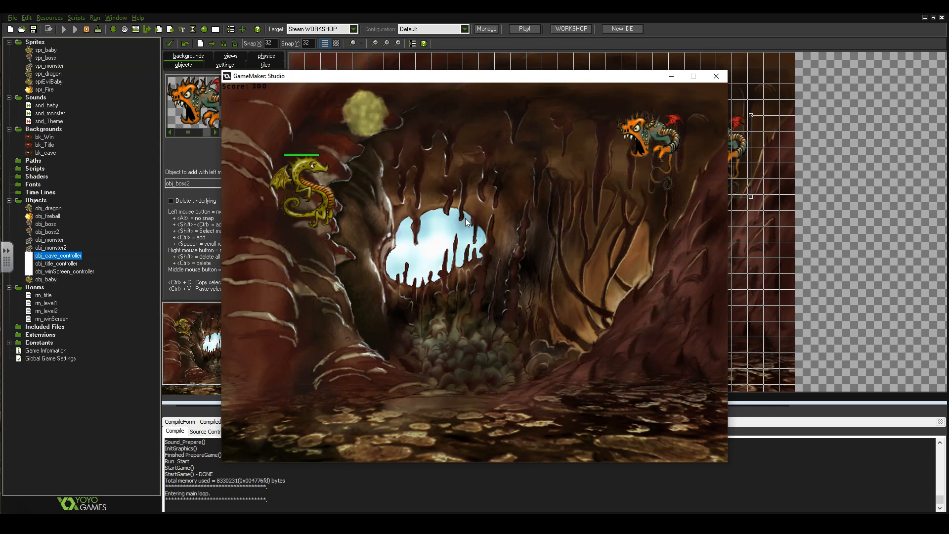
key(Down)
key(Up)
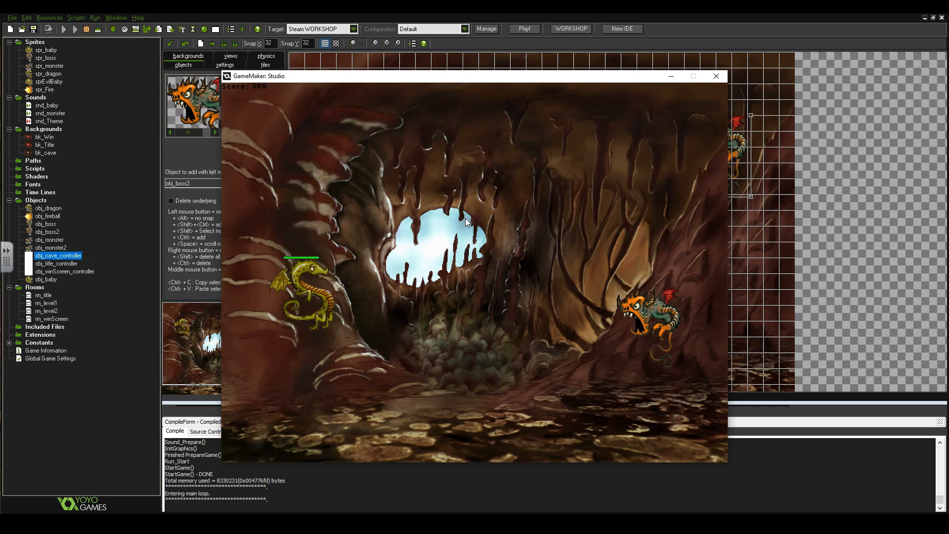
key(Down)
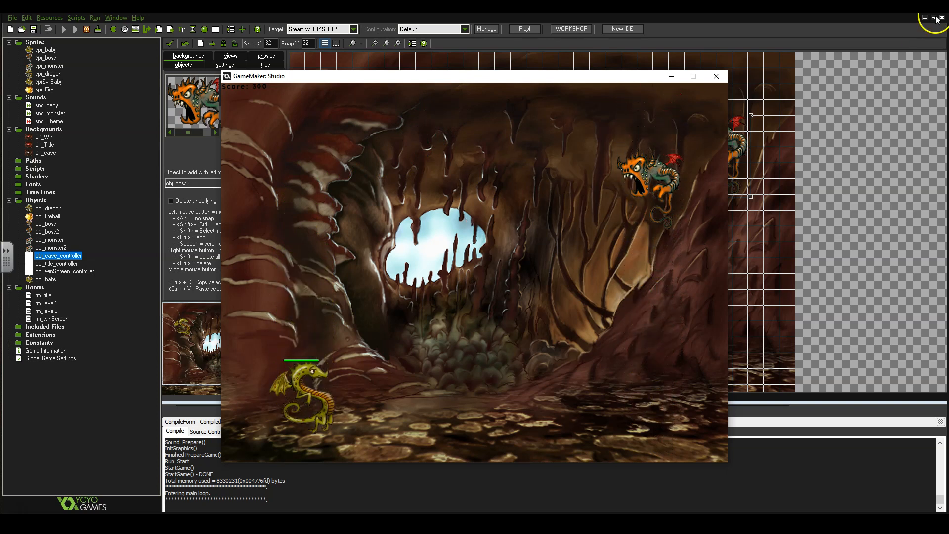
click(717, 76)
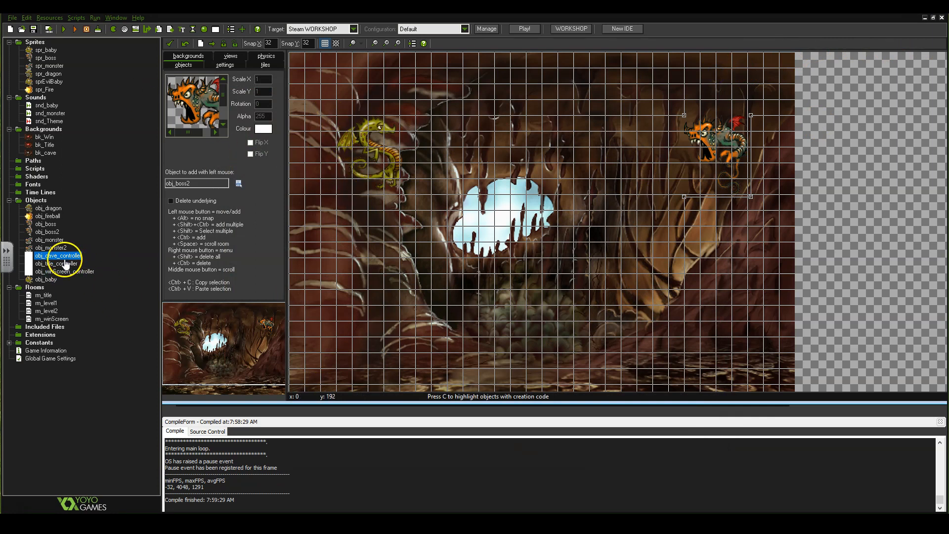
Open obj_dragon and bring up the score, lives and health actions.
double_click(49, 208)
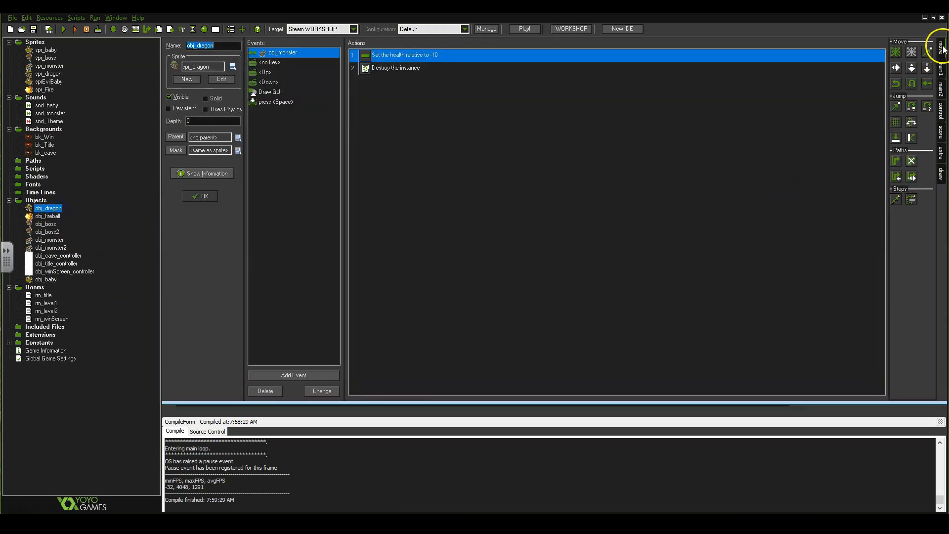
click(942, 131)
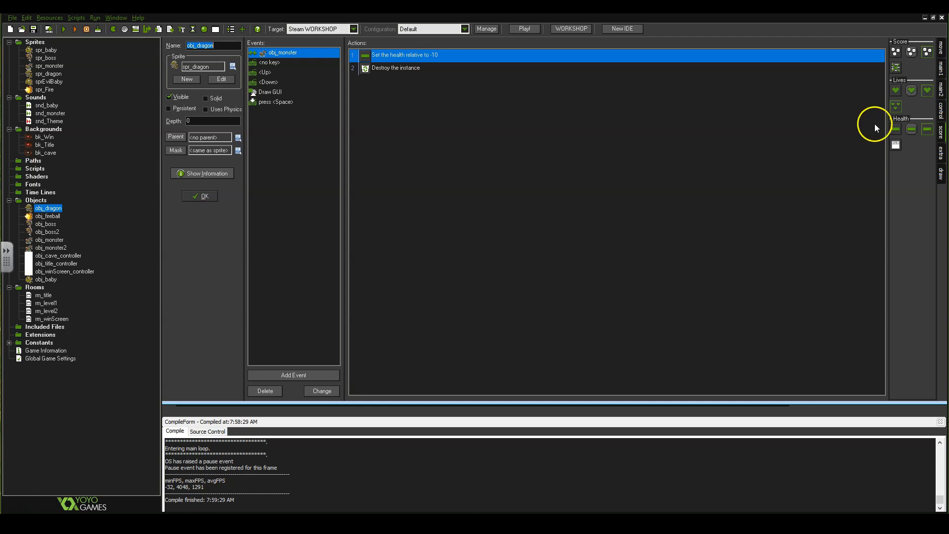
click(900, 51)
Open obj_monster2 and view its Create actions, including monster_health set to 2.
double_click(65, 247)
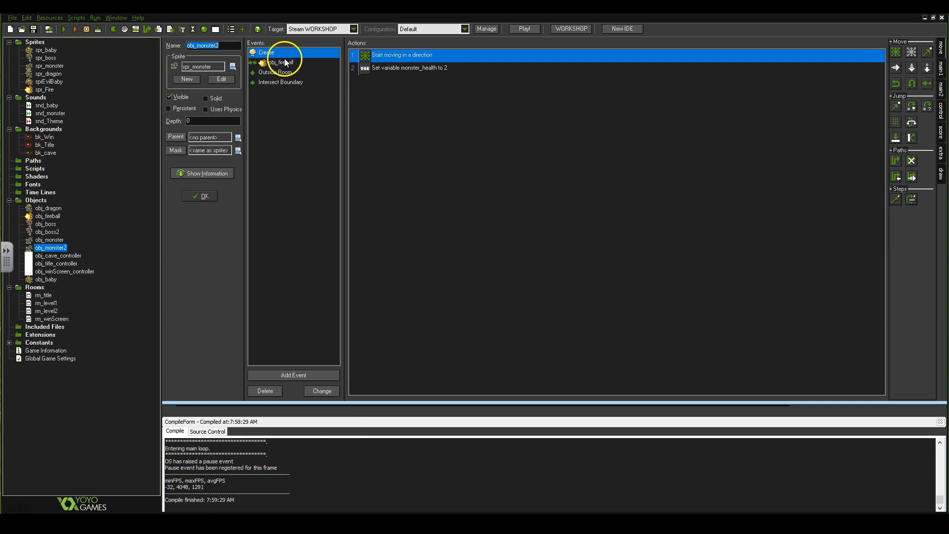
click(942, 138)
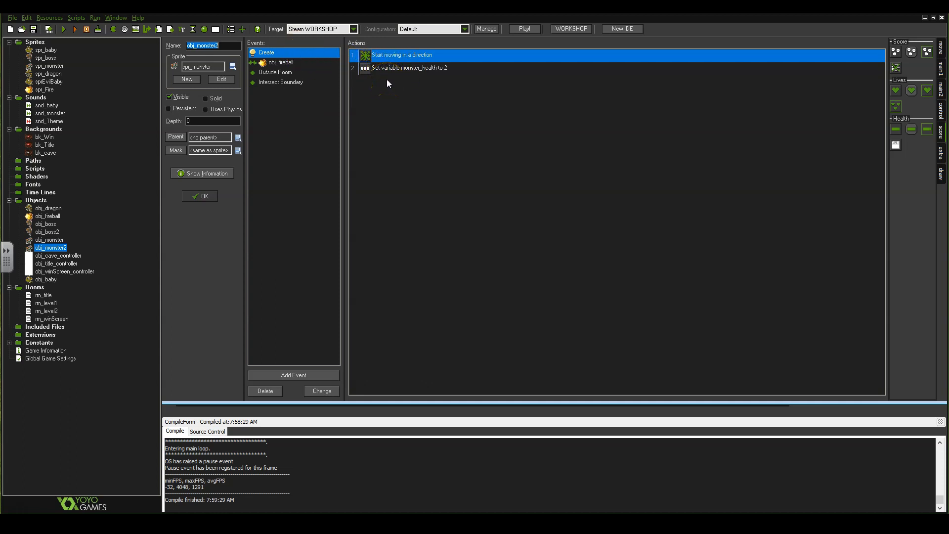
double_click(398, 69)
click(482, 245)
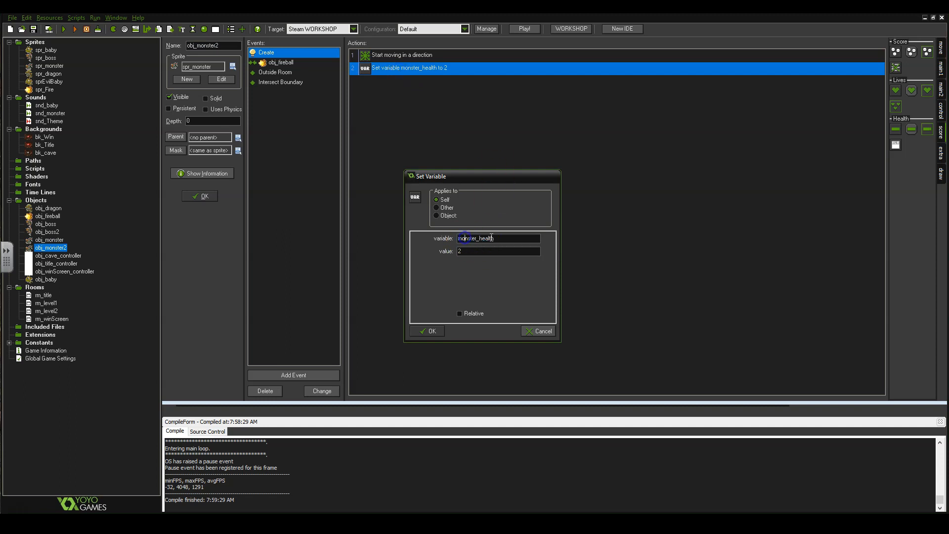
click(483, 239)
click(480, 240)
click(433, 331)
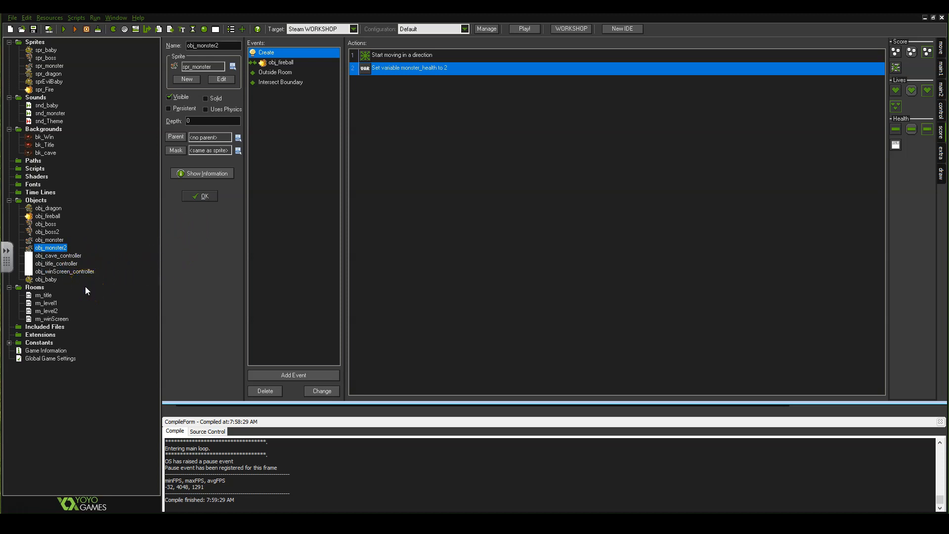
Close obj_monster2, then rename obj_cave_controller to obj_level1_controller by replacing 'cave' with 'level1'.
click(213, 197)
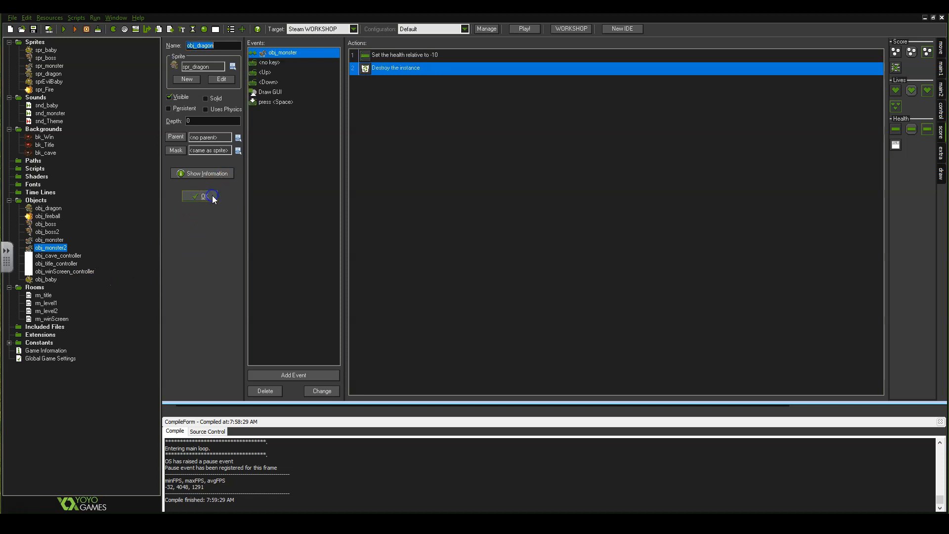
double_click(69, 258)
right_click(69, 258)
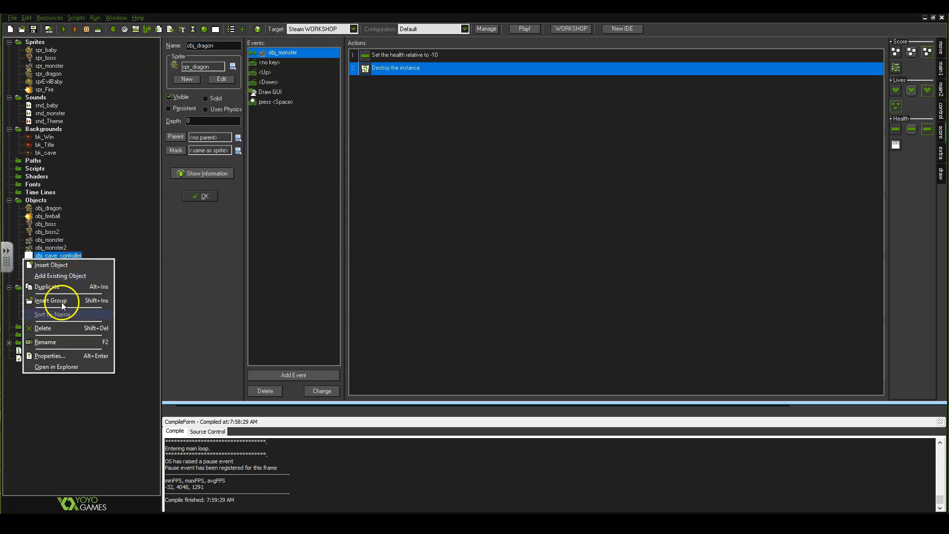
click(62, 340)
click(57, 256)
key(BackSpace)
key(BackSpace)
key(BackSpace)
key(BackSpace)
text(leve)
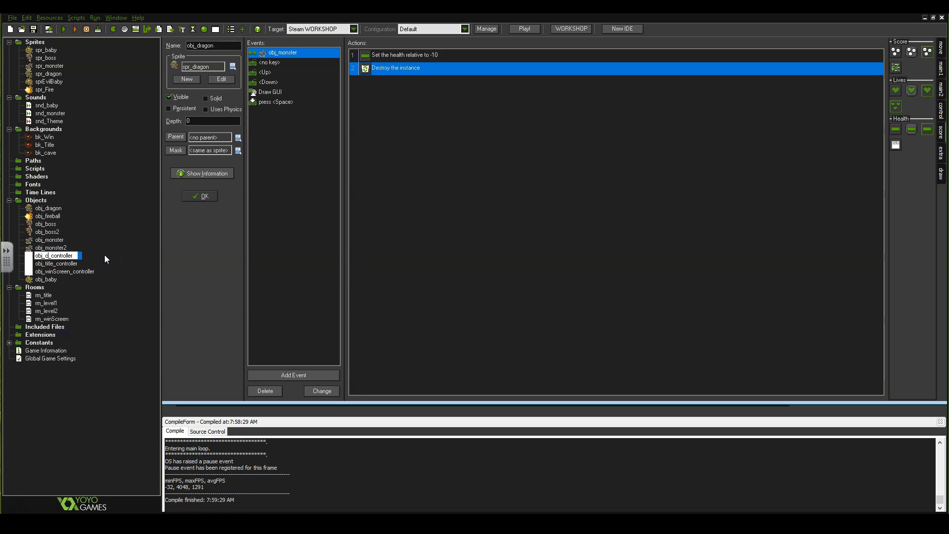
text(l1)
key(Return)
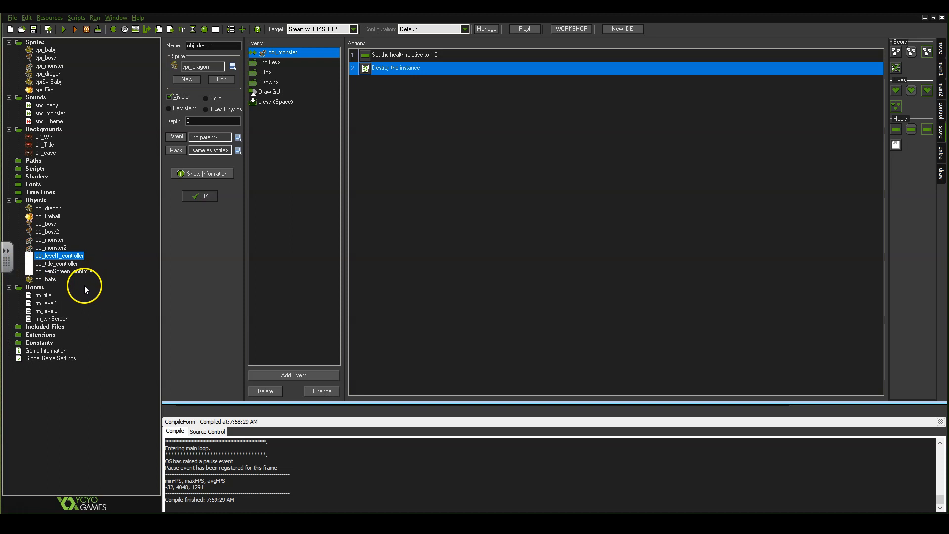
Create a new object named obj_level2_controller.
right_click(38, 202)
click(40, 208)
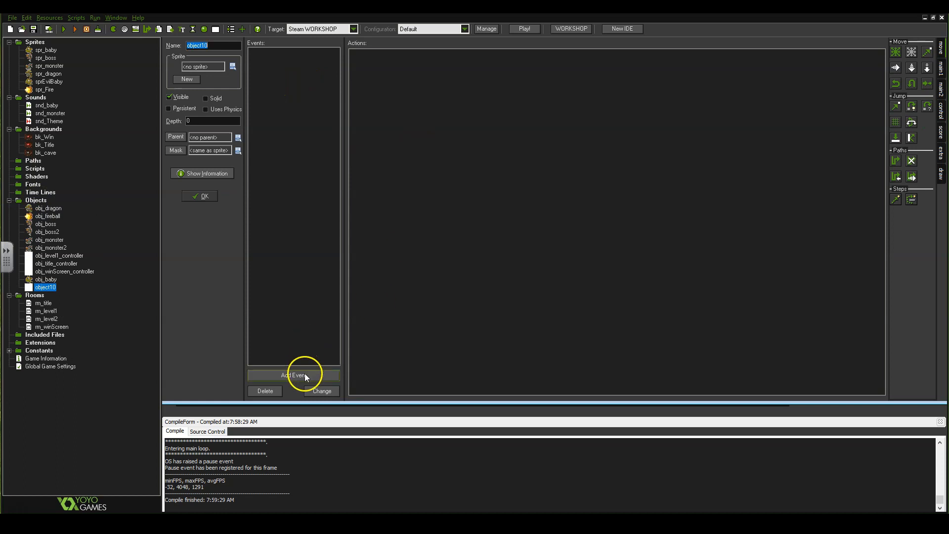
text(obj_level2)
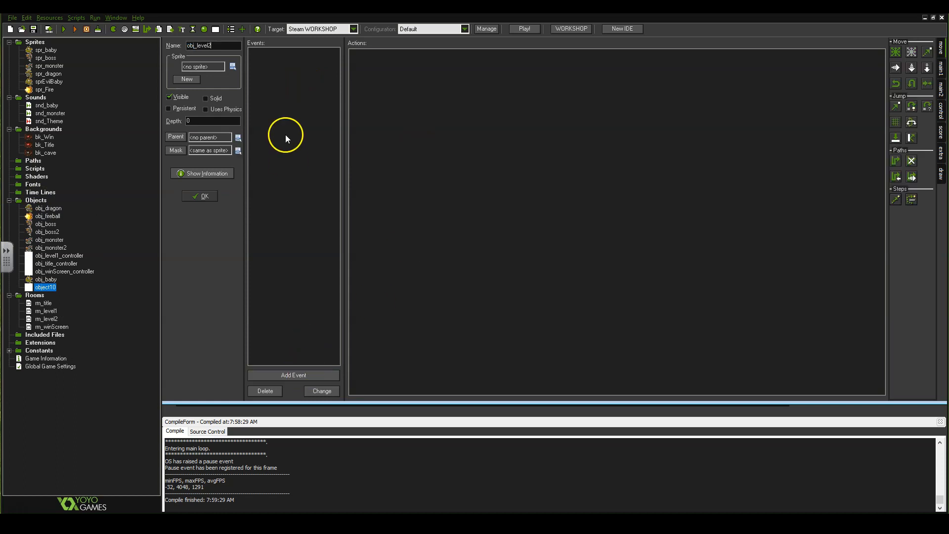
text(_controller)
Add a Step event to obj_level2_controller.
click(299, 377)
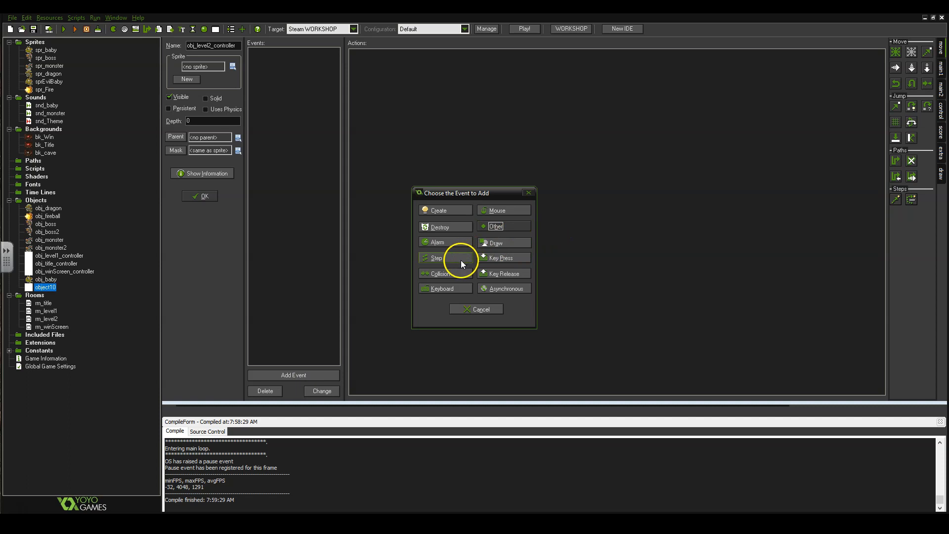
click(443, 262)
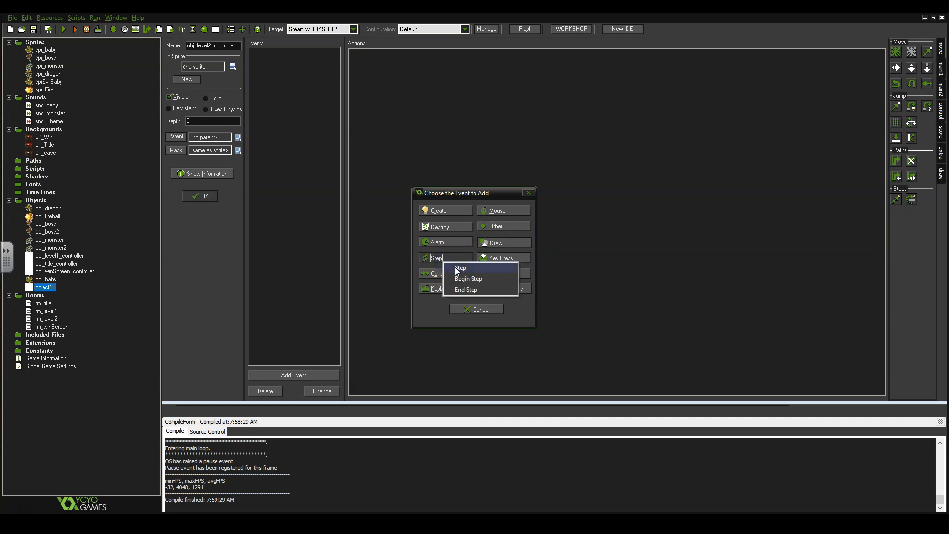
click(457, 270)
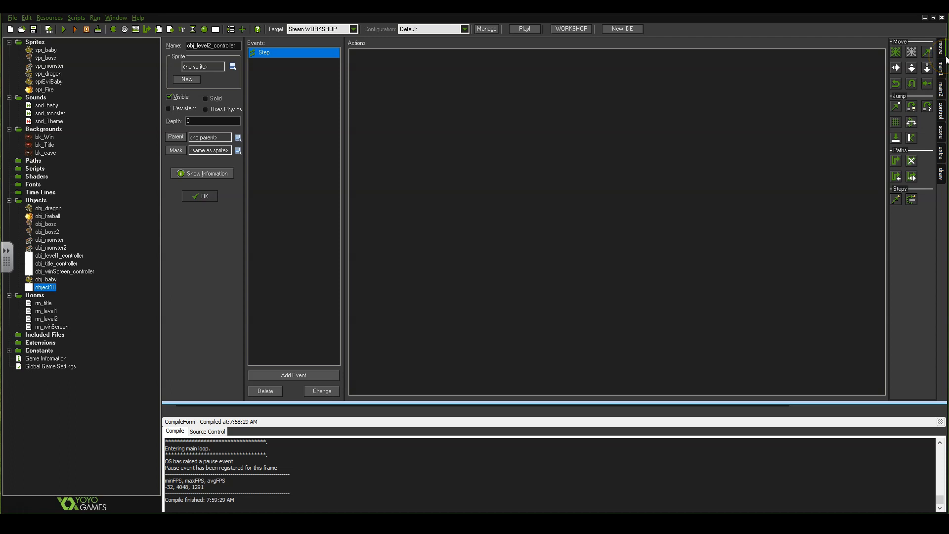
Add a Test Score action checking whether score is larger than 100.
click(941, 132)
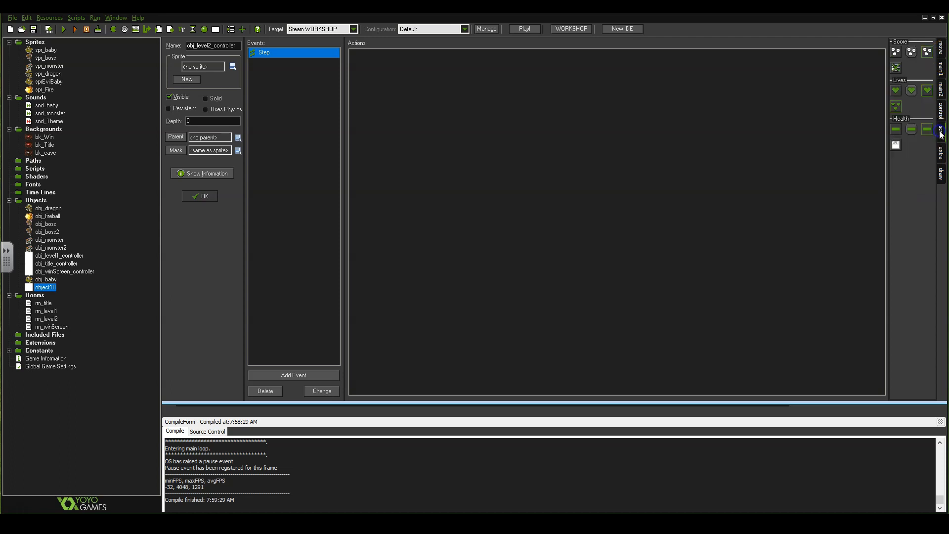
drag(911, 51, 437, 82)
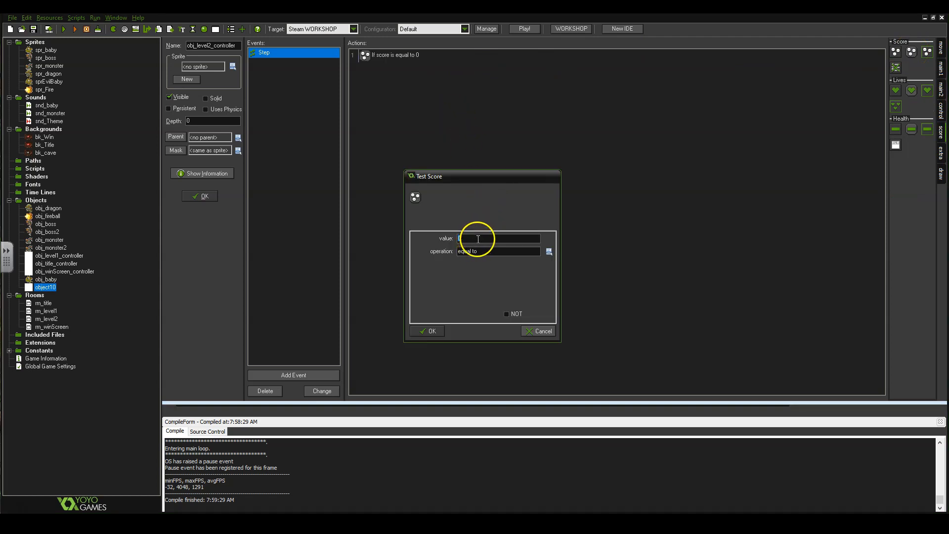
click(549, 252)
click(571, 280)
text(100)
click(431, 331)
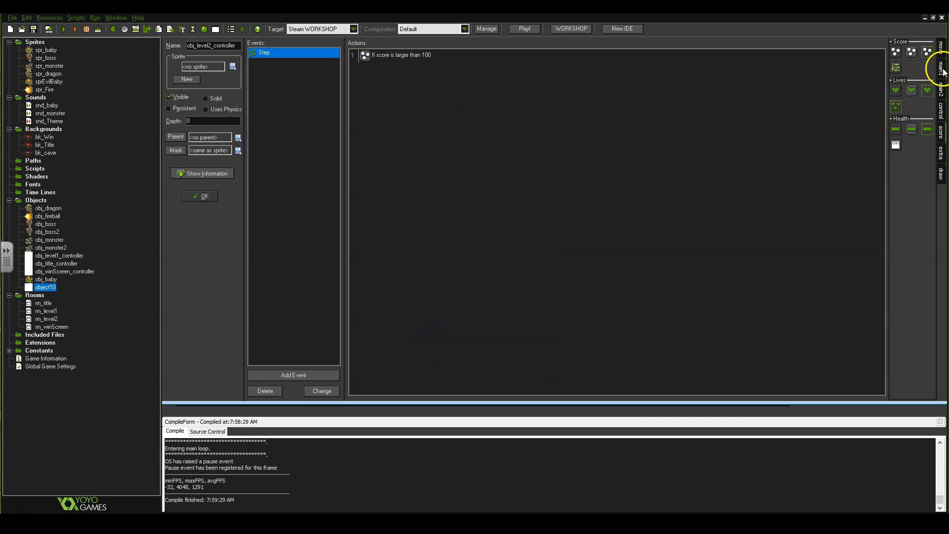
Put a Go to next room action inside a start/end block, then save and close the object.
click(941, 110)
drag(897, 108, 591, 116)
drag(896, 120, 588, 115)
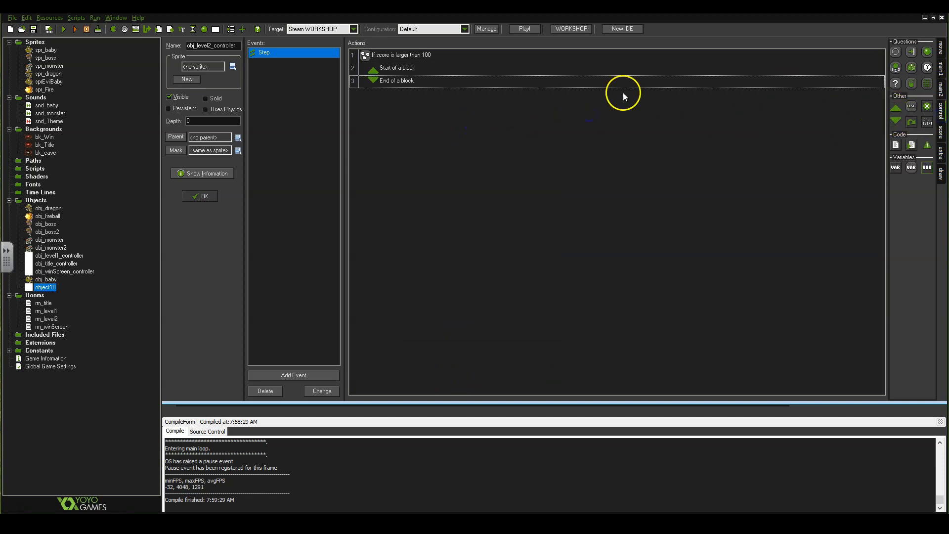
click(941, 75)
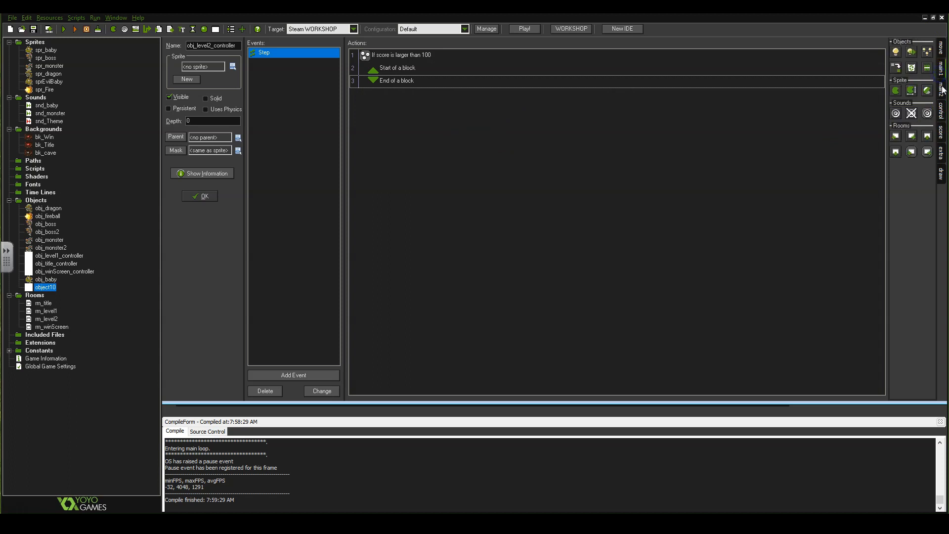
drag(912, 136, 407, 75)
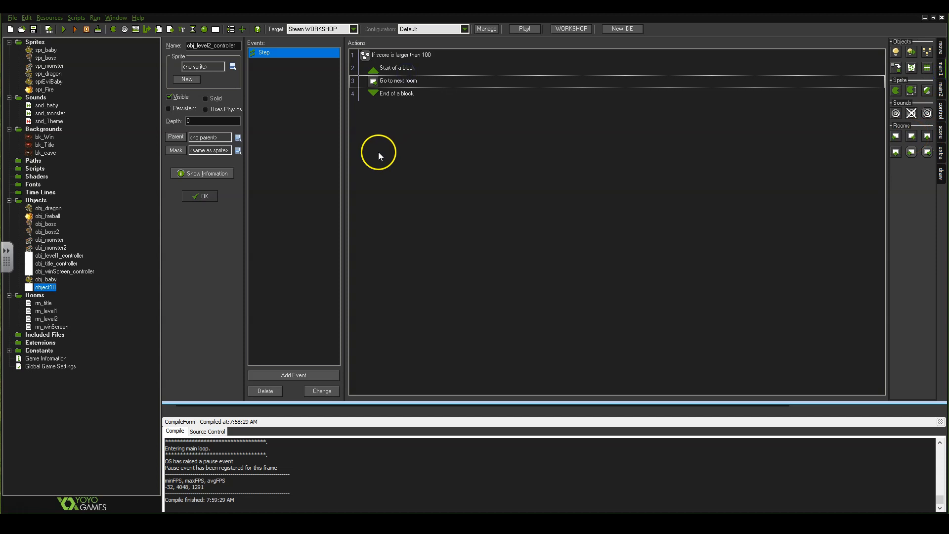
click(198, 195)
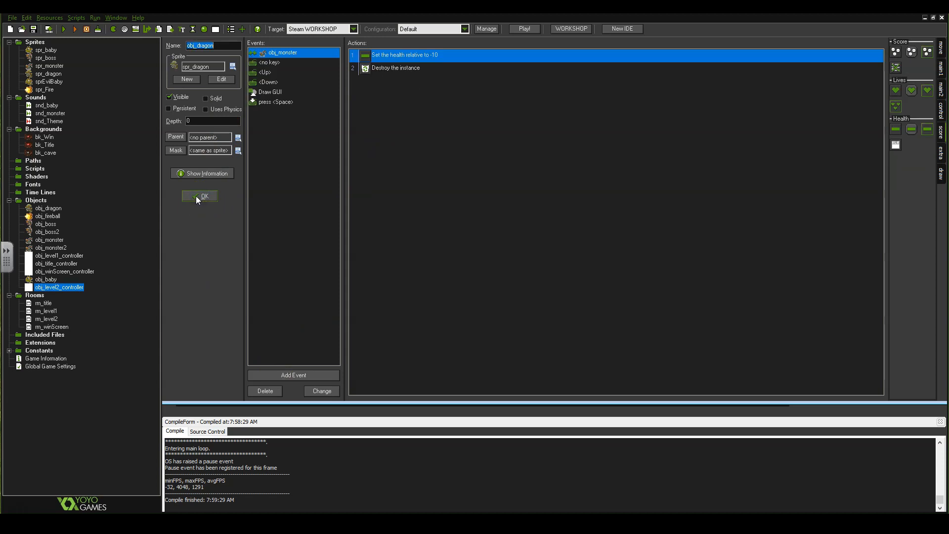
Place an obj_level2_controller instance in rm_level2's top-right corner and close the room, keeping changes.
double_click(50, 320)
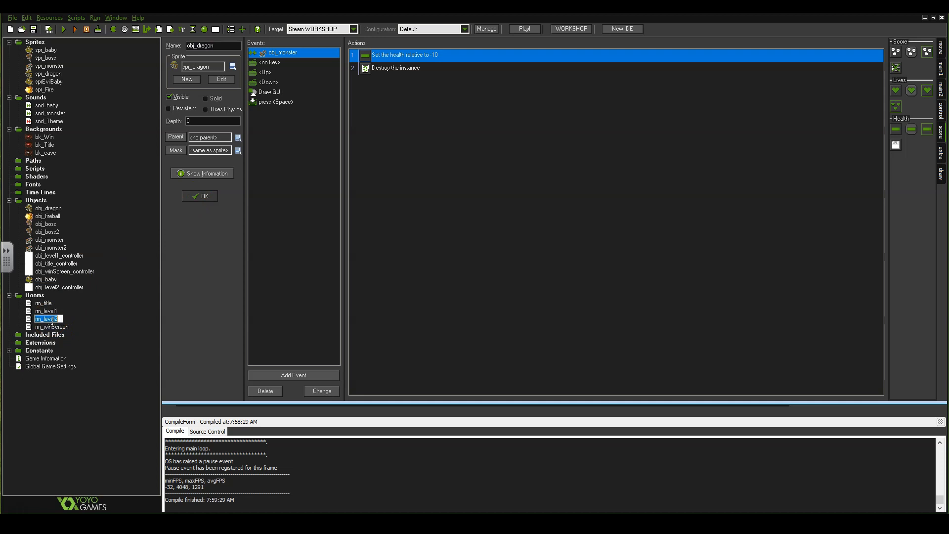
double_click(29, 323)
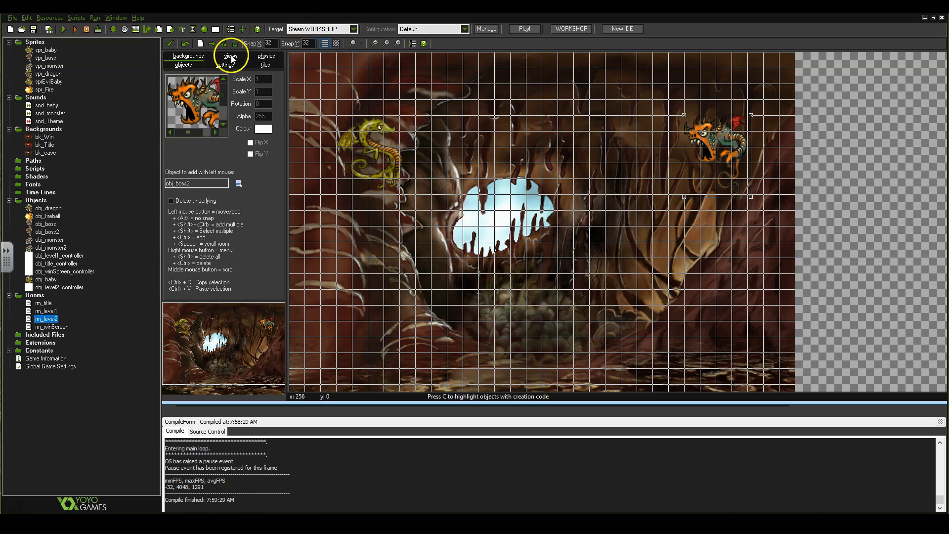
click(239, 184)
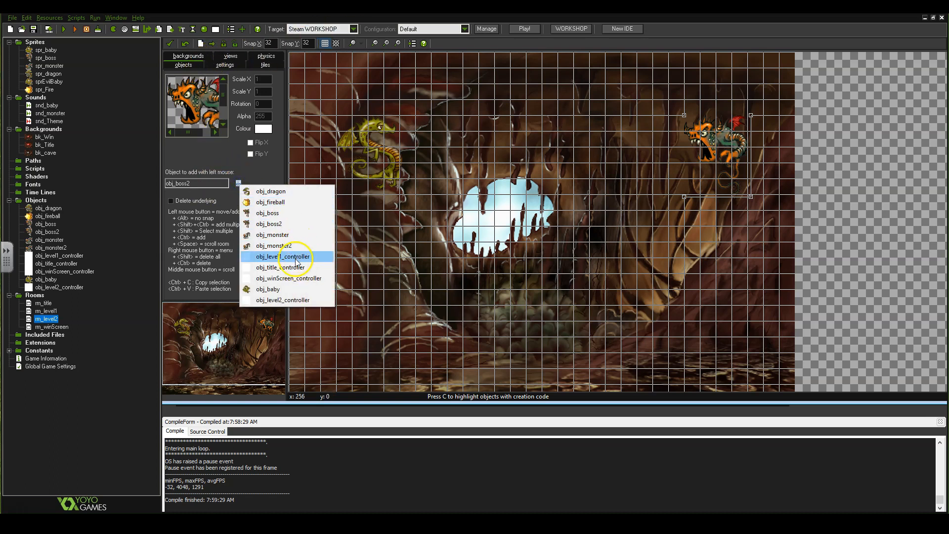
click(280, 303)
click(774, 65)
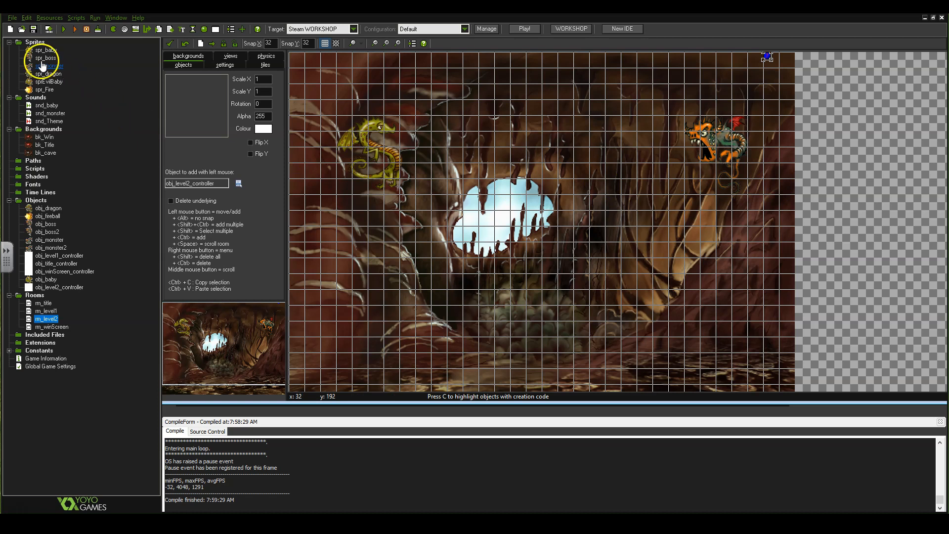
click(172, 44)
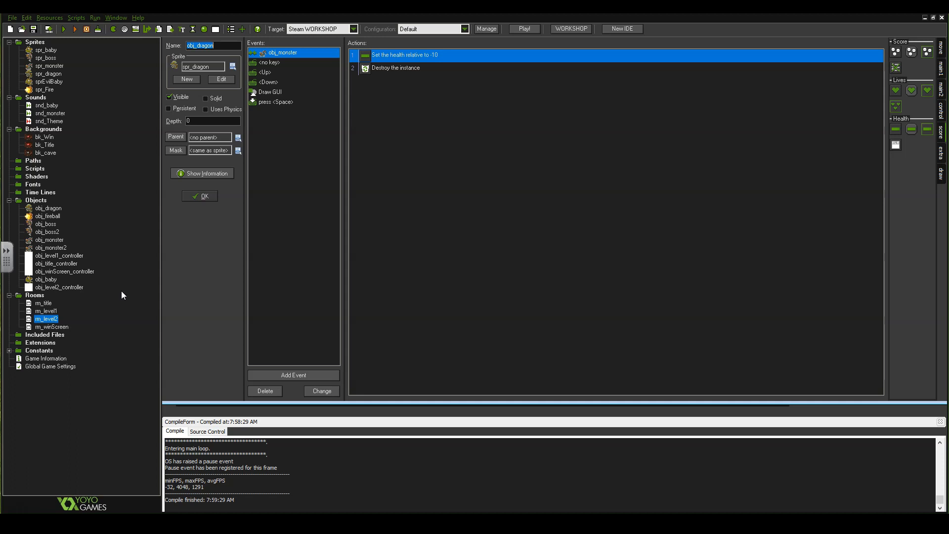
Duplicate obj_baby and name the copy obj_baby2.
right_click(50, 281)
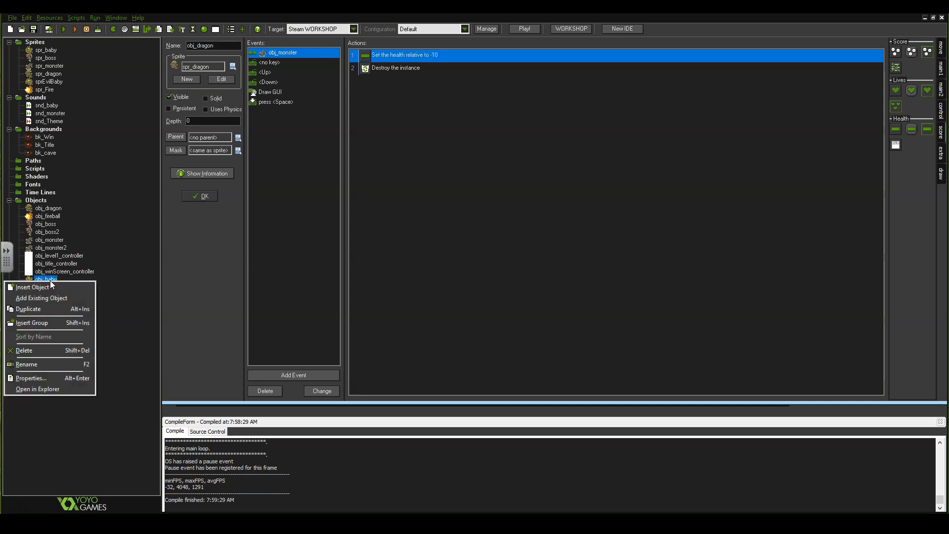
click(51, 313)
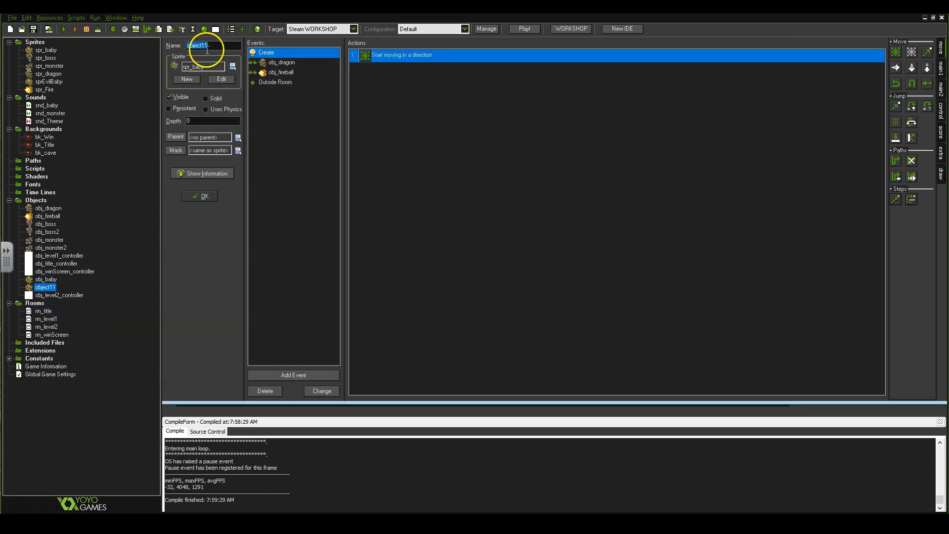
text(obj_baby2)
Set the speed of obj_baby2's Create-event Move Fixed action to 12 and close the object.
click(248, 54)
click(247, 59)
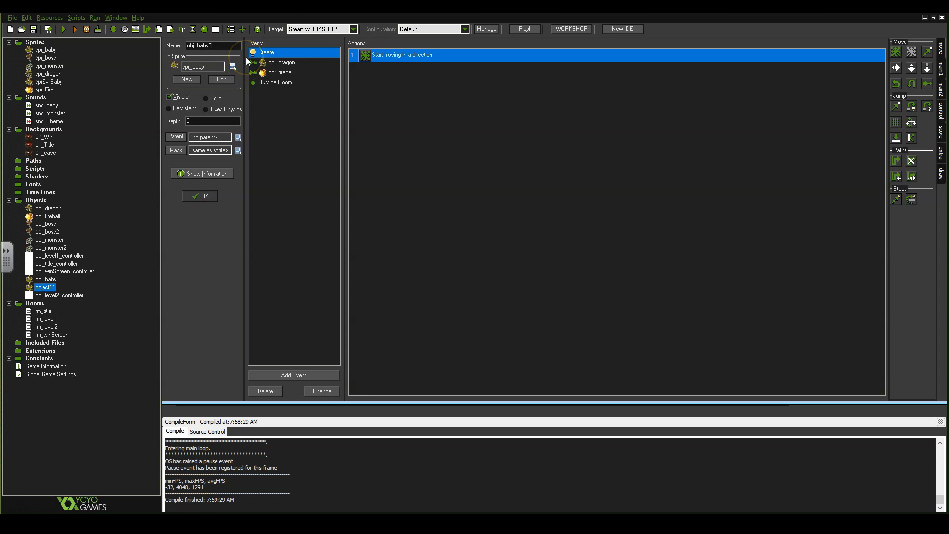
double_click(406, 56)
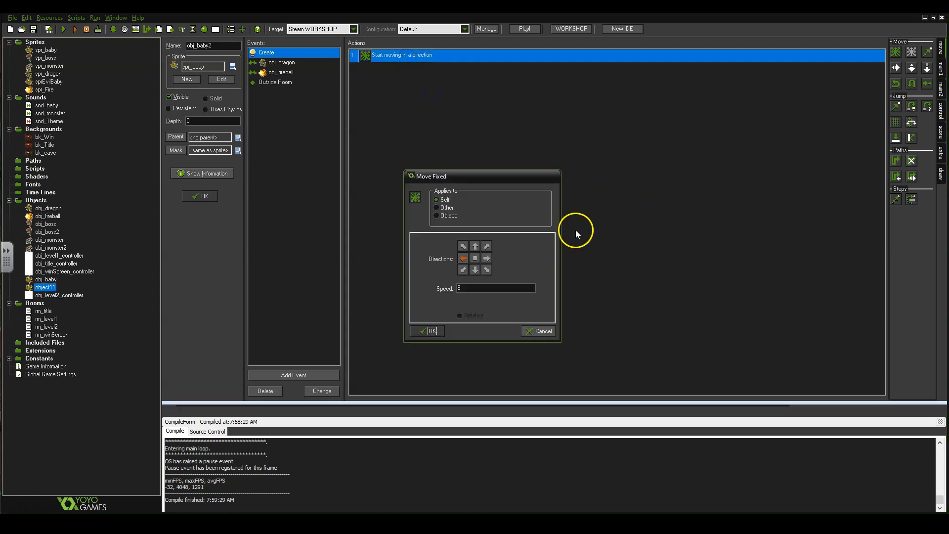
double_click(483, 288)
text(16)
click(463, 246)
click(463, 246)
drag(474, 290, 341, 300)
drag(510, 292, 395, 293)
text(12)
click(445, 336)
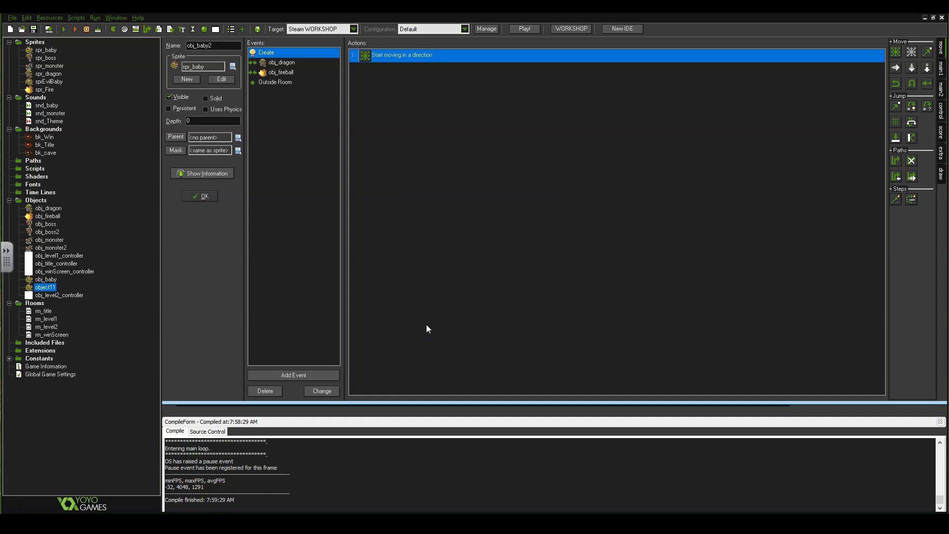
click(195, 196)
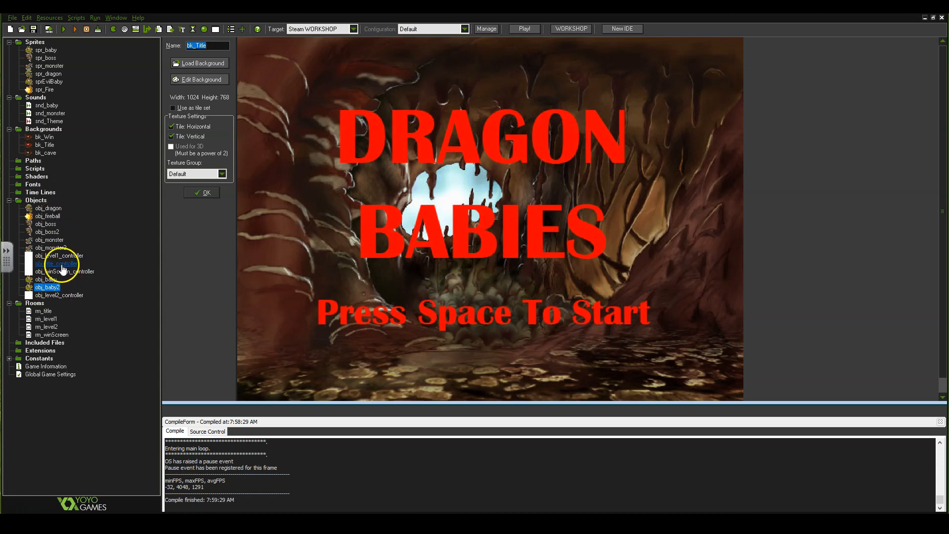
Switch obj_boss2's Step-event Create Instance action to spawn obj_baby2, then close obj_boss2.
double_click(49, 233)
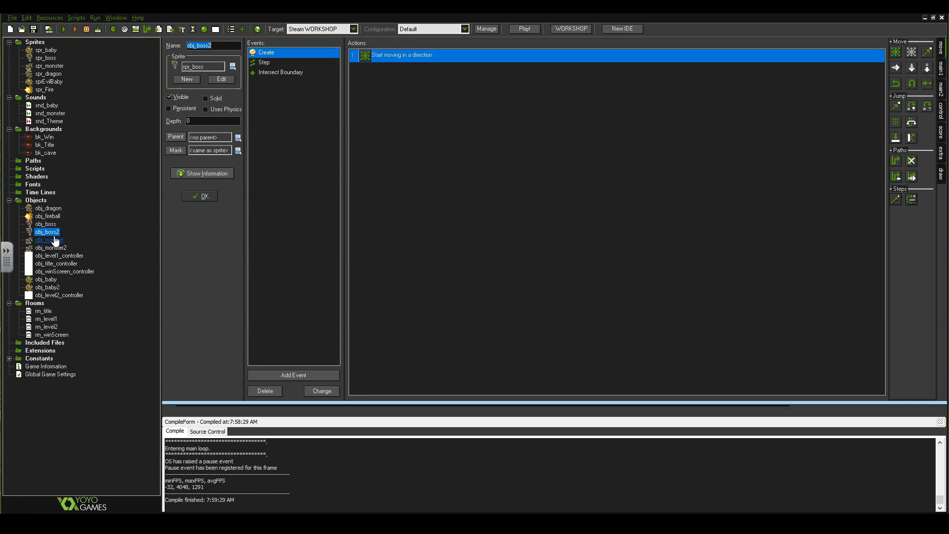
click(266, 65)
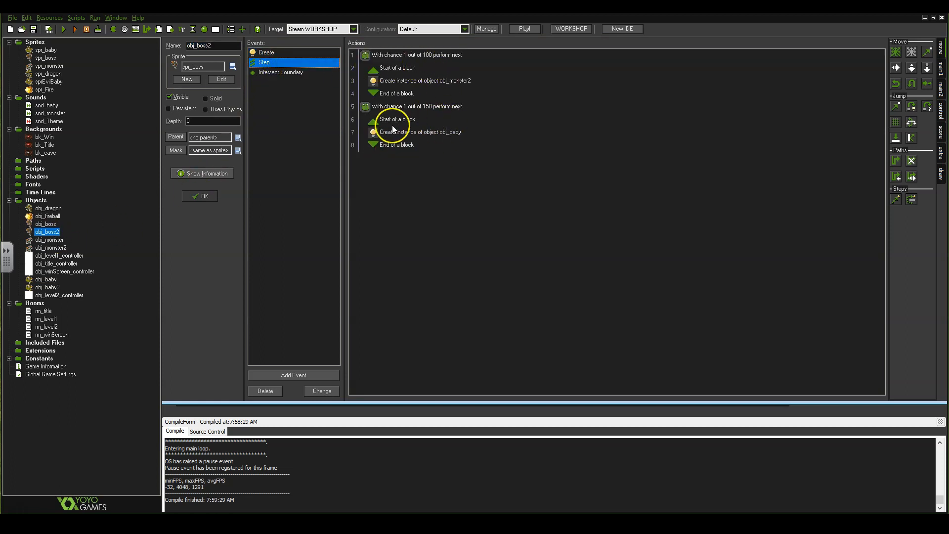
double_click(452, 136)
click(548, 239)
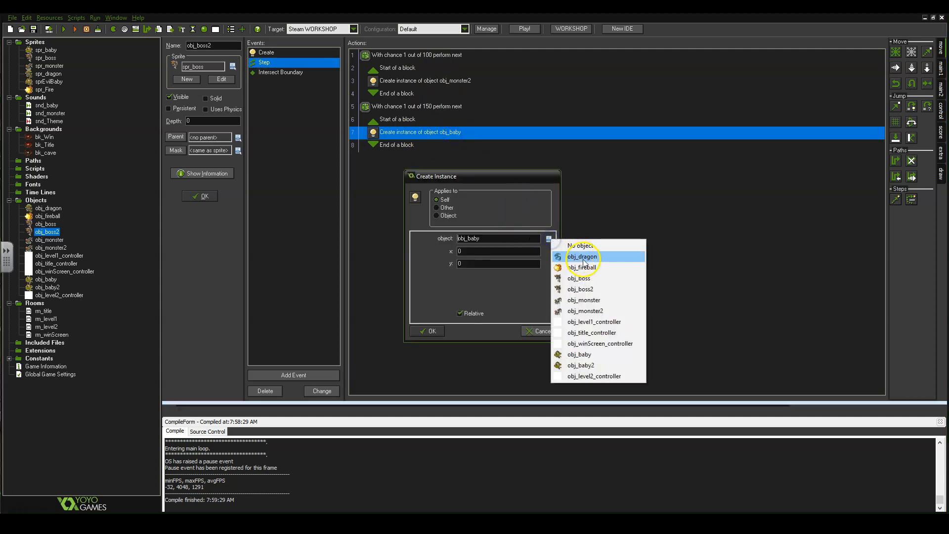
click(603, 290)
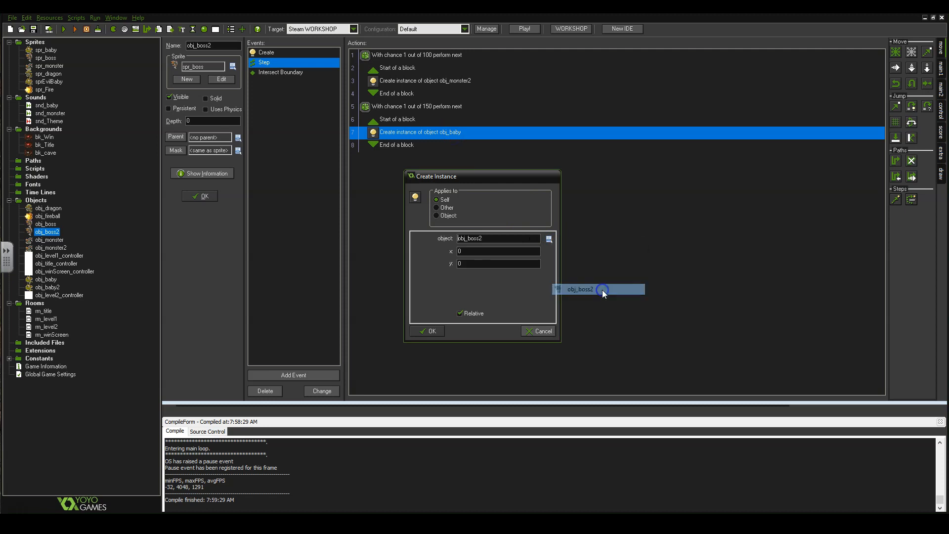
click(548, 240)
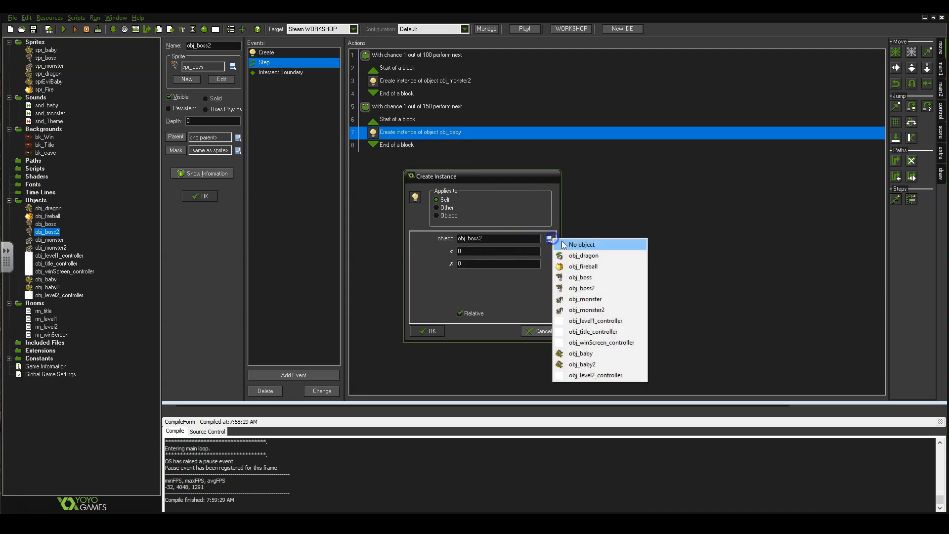
click(610, 365)
click(429, 332)
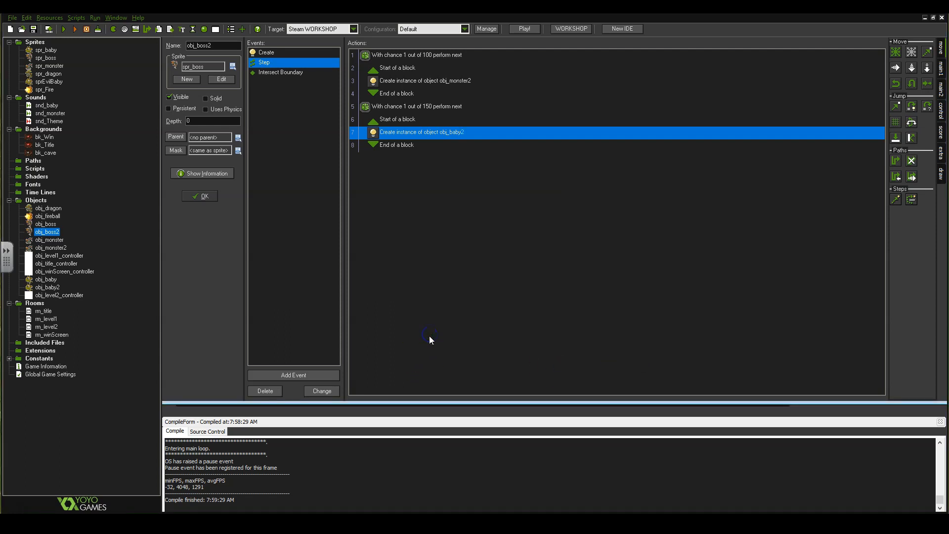
click(207, 200)
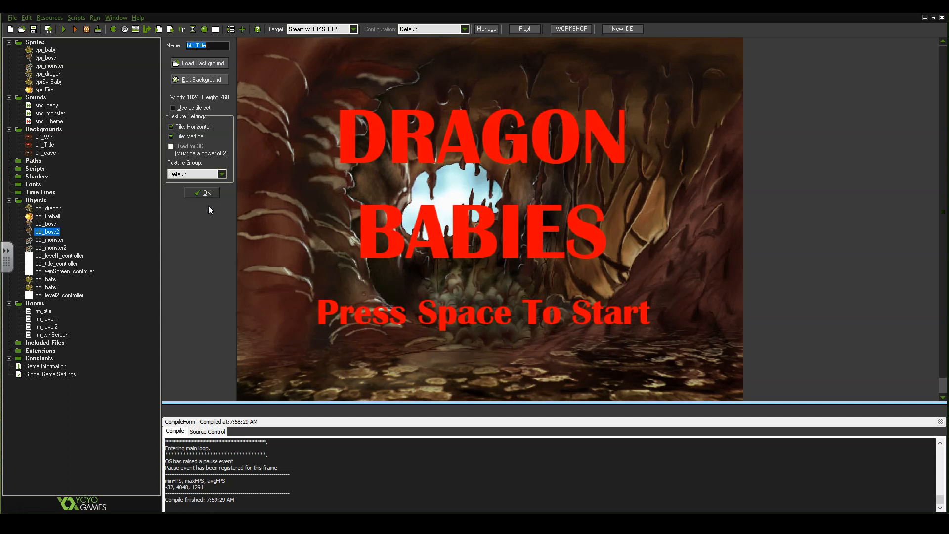
Run the game, reposition its window, and start play from the title screen.
click(64, 30)
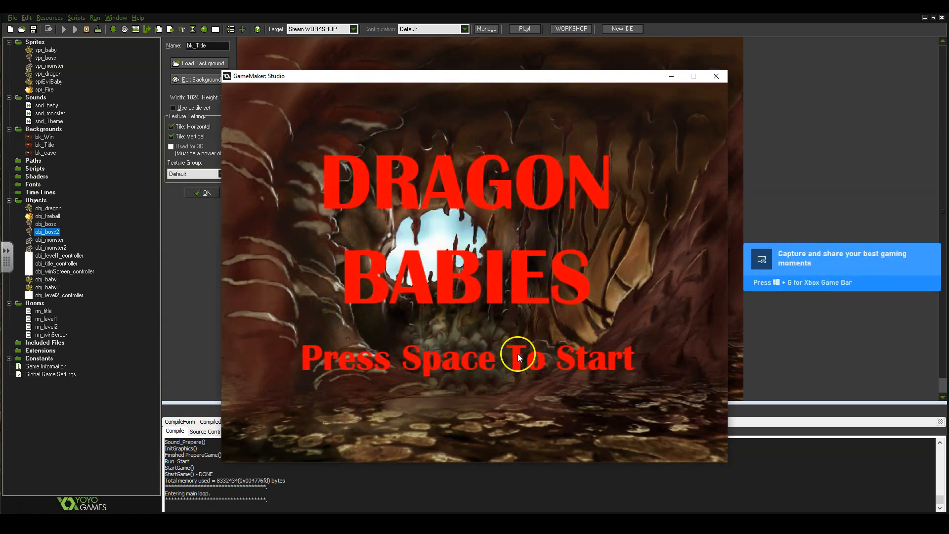
drag(543, 83, 450, 94)
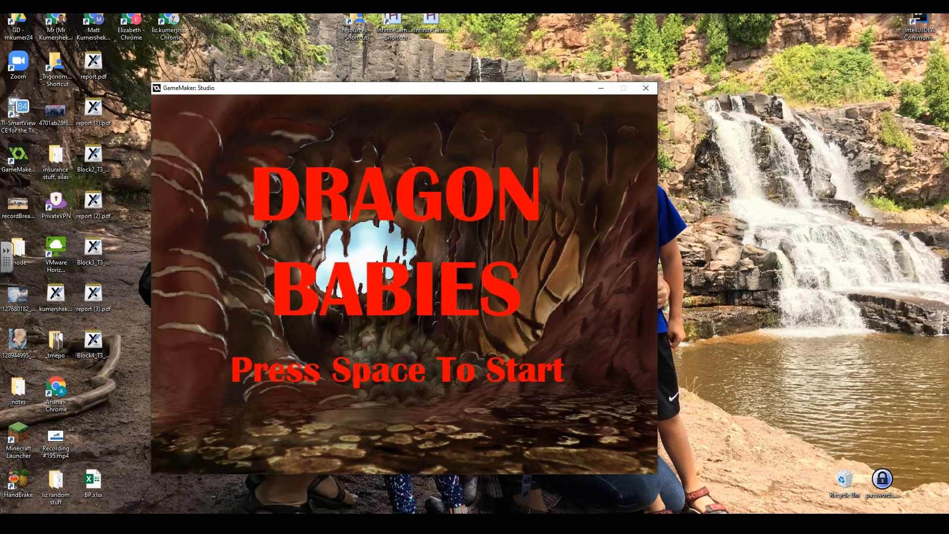
click(326, 523)
click(310, 510)
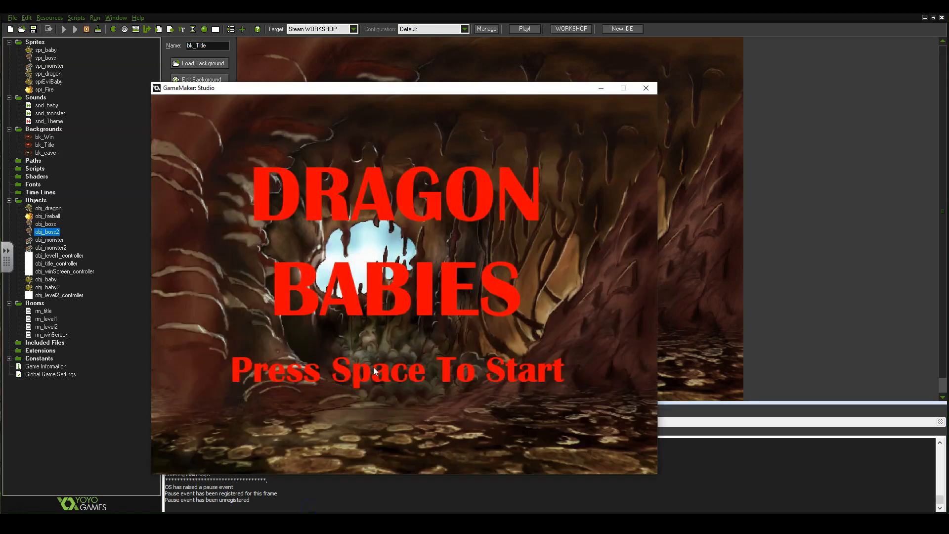
click(438, 84)
drag(438, 85, 453, 84)
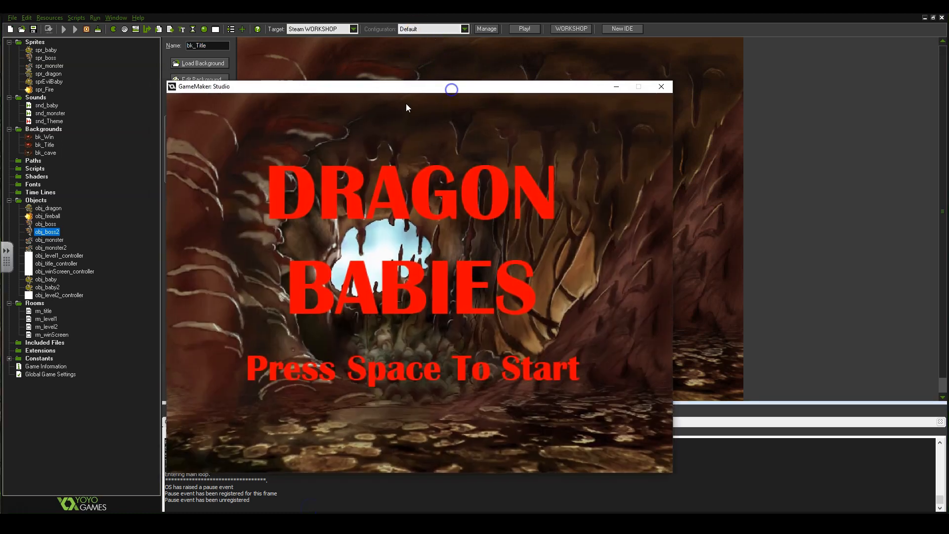
key(space)
click(378, 338)
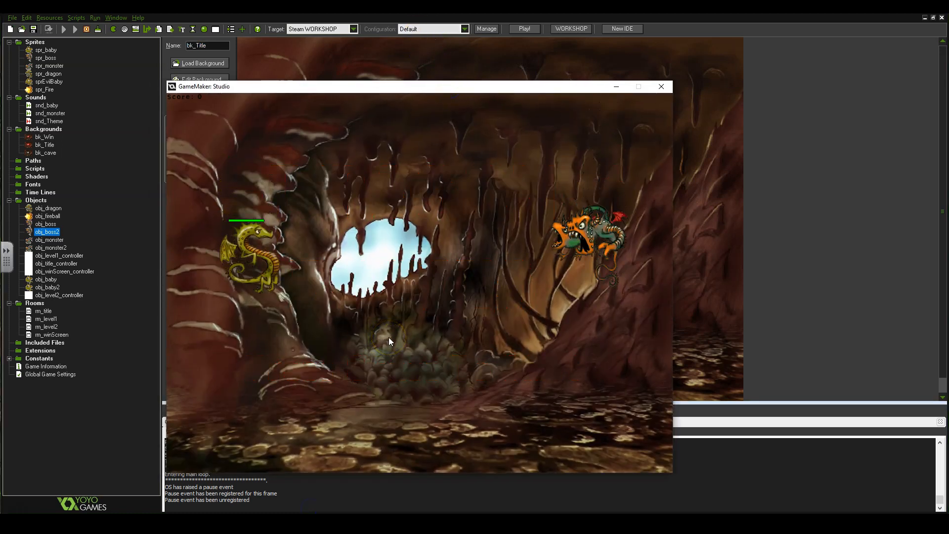
Steer the dragon up and down until YOU WON!! appears, then close the game window.
key(Down)
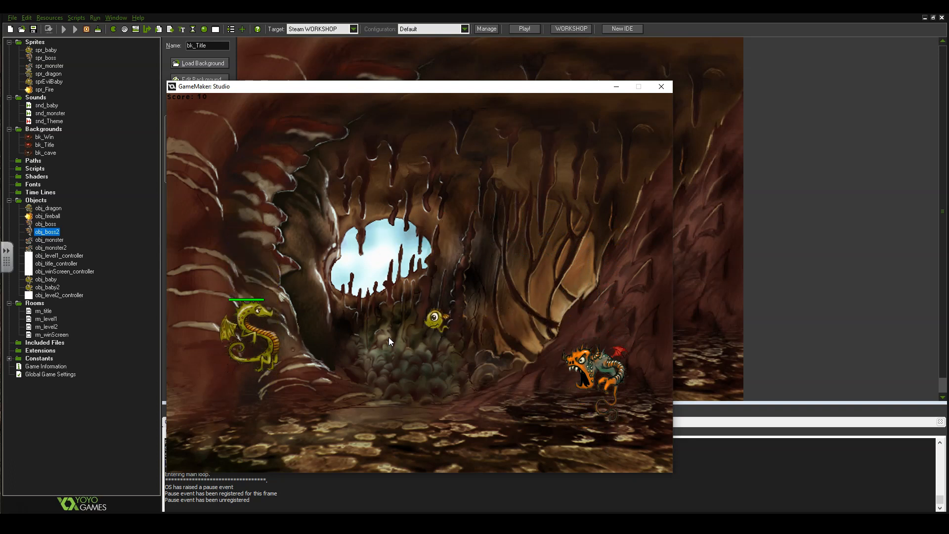
key(Up)
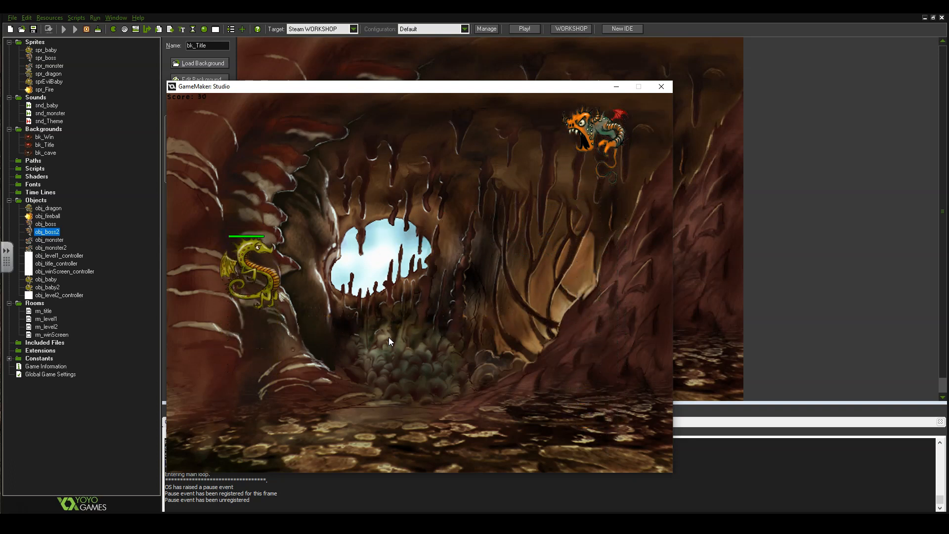
key(Up)
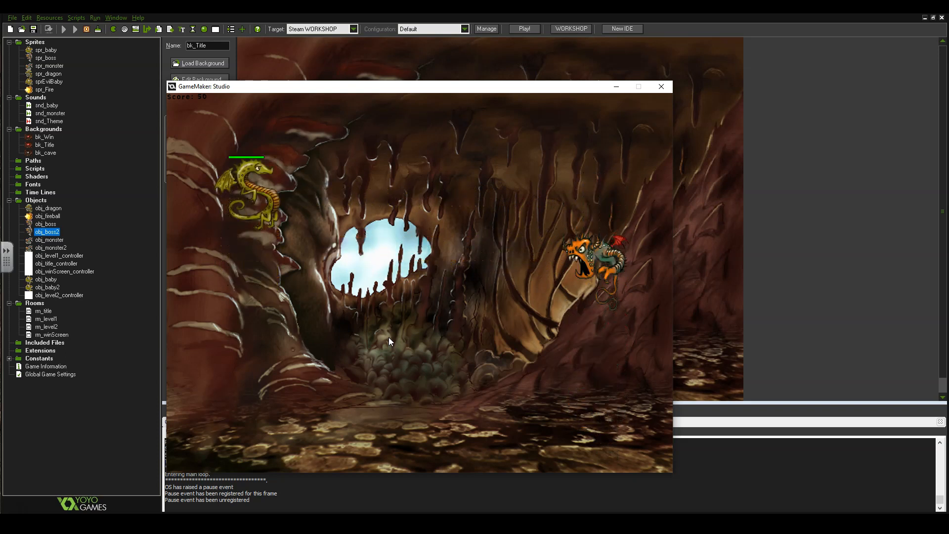
key(Down)
key(Up)
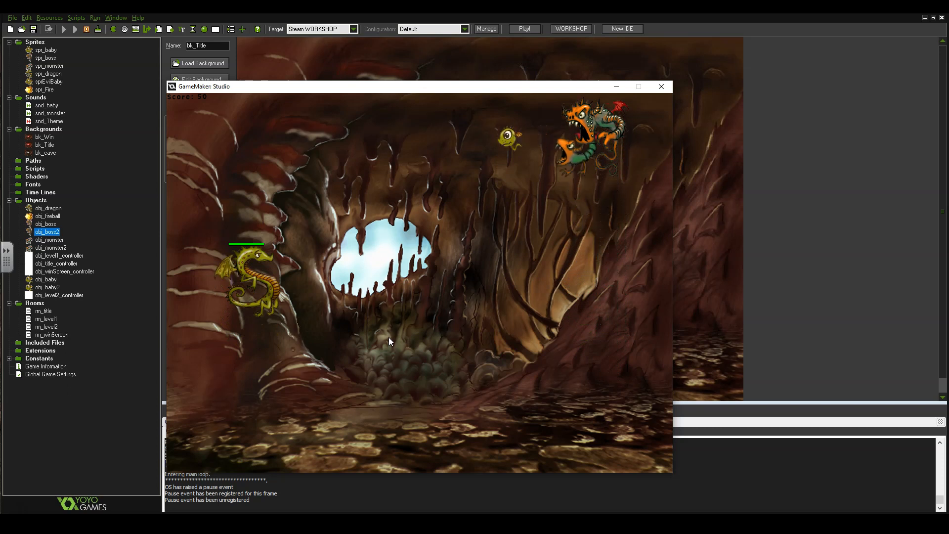
key(Up)
key(Down)
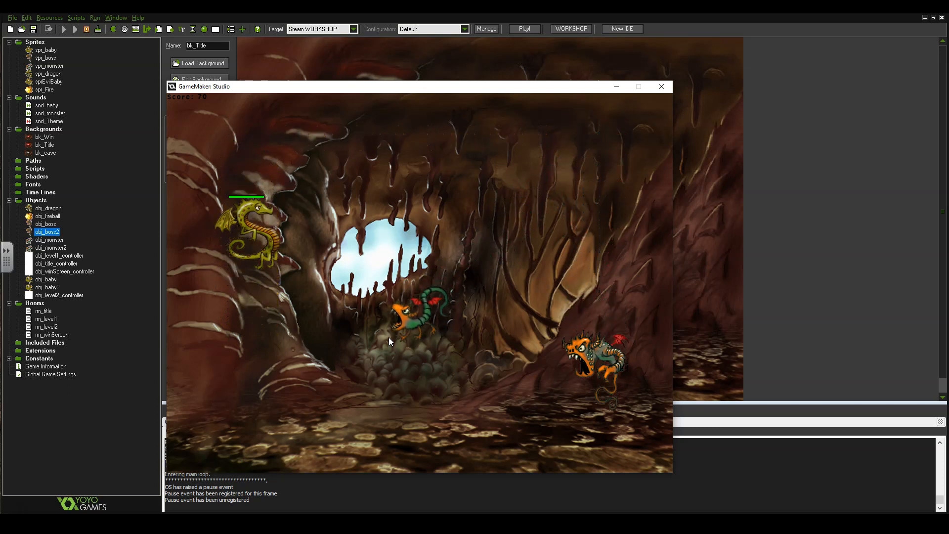
key(Up)
key(Down)
key(Up)
key(Down)
key(Up)
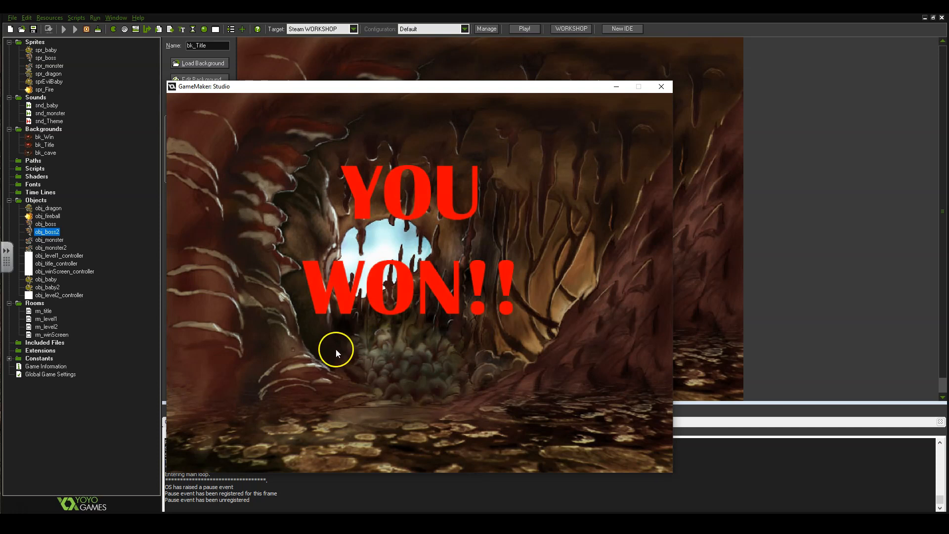
click(661, 88)
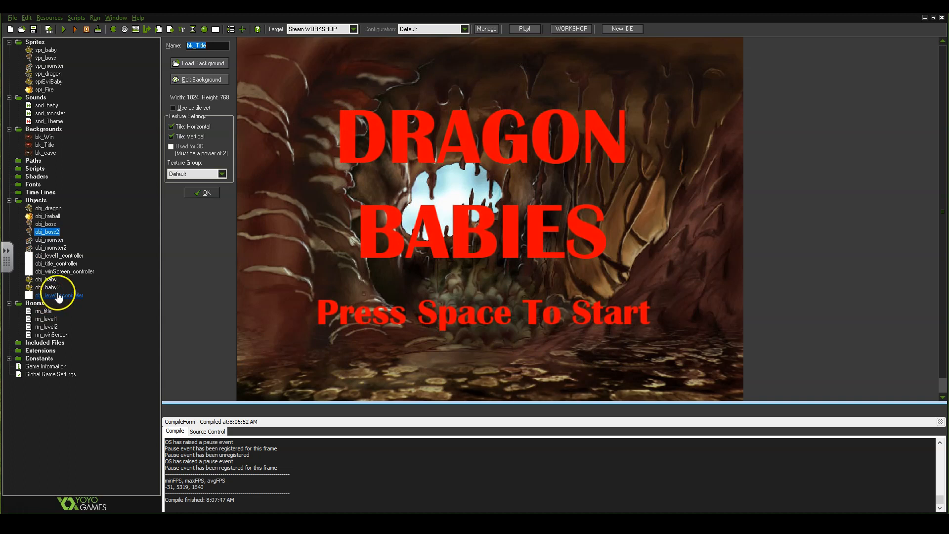
Create a new Objects group named 'level 2 object'.
right_click(41, 204)
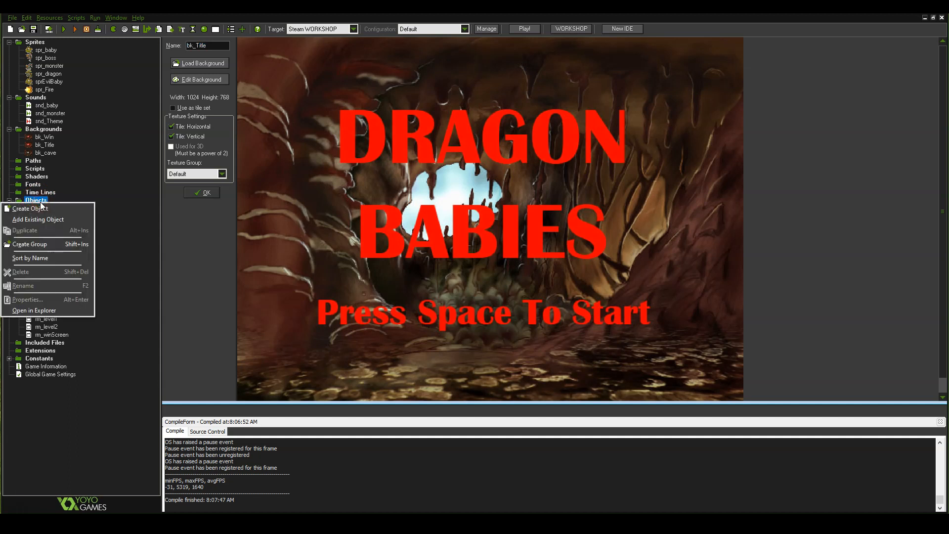
click(49, 244)
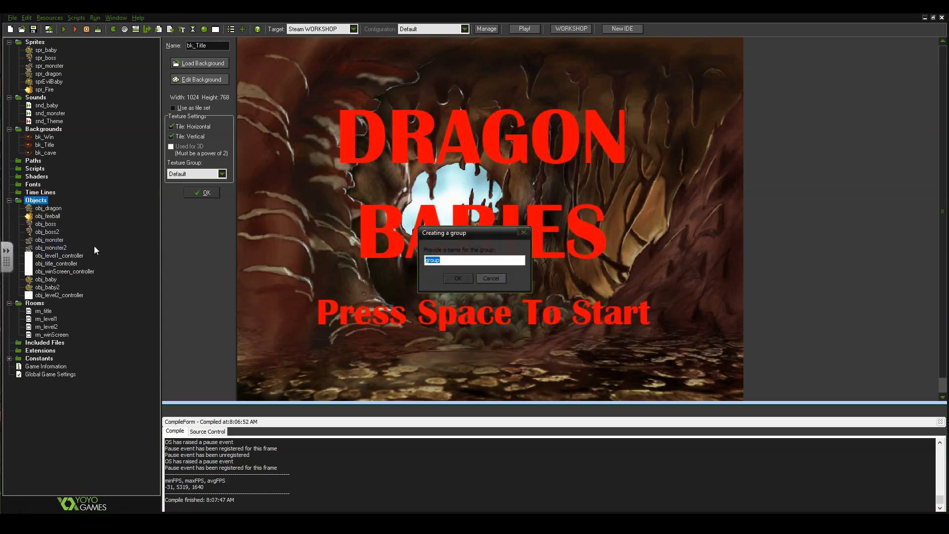
text(level 2 object)
key(Return)
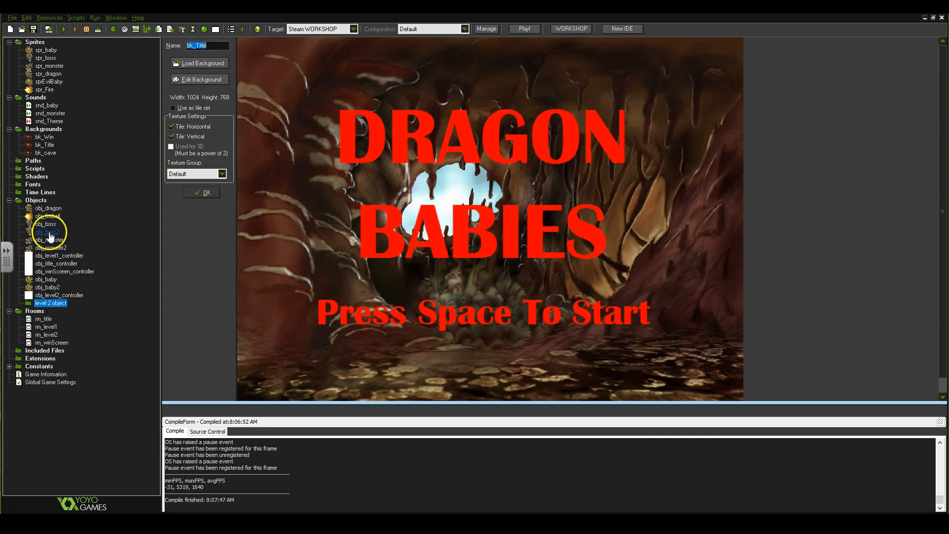
Move obj_level2_controller, obj_baby2, obj_monster2 and obj_boss2 into the new group.
mouse_move(59, 295)
mouse_down()
mouse_move(86, 304)
mouse_move(75, 303)
mouse_up()
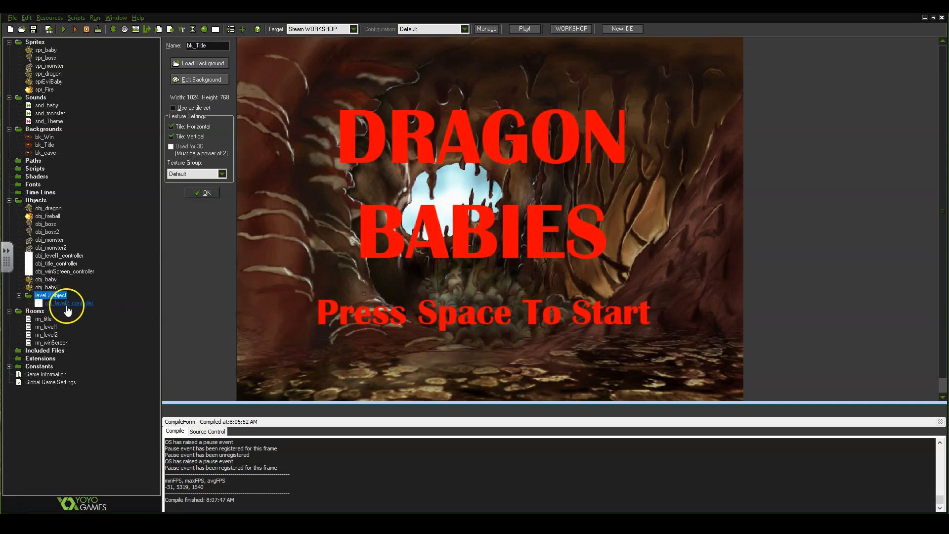
drag(50, 287, 63, 306)
drag(49, 248, 55, 288)
drag(59, 232, 75, 304)
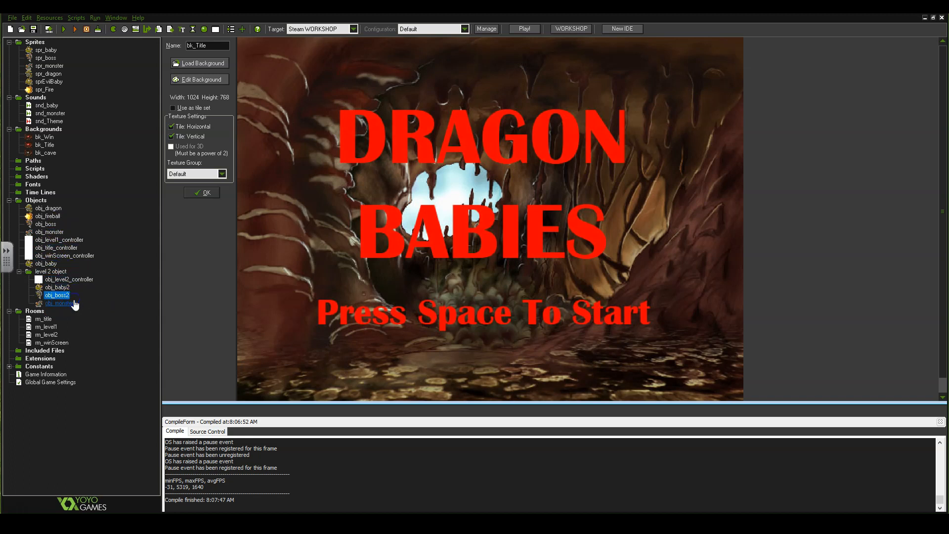
Rename the group to 'level 2', collapsing and expanding it afterwards.
right_click(44, 272)
click(51, 356)
text(level 2)
key(Return)
click(19, 272)
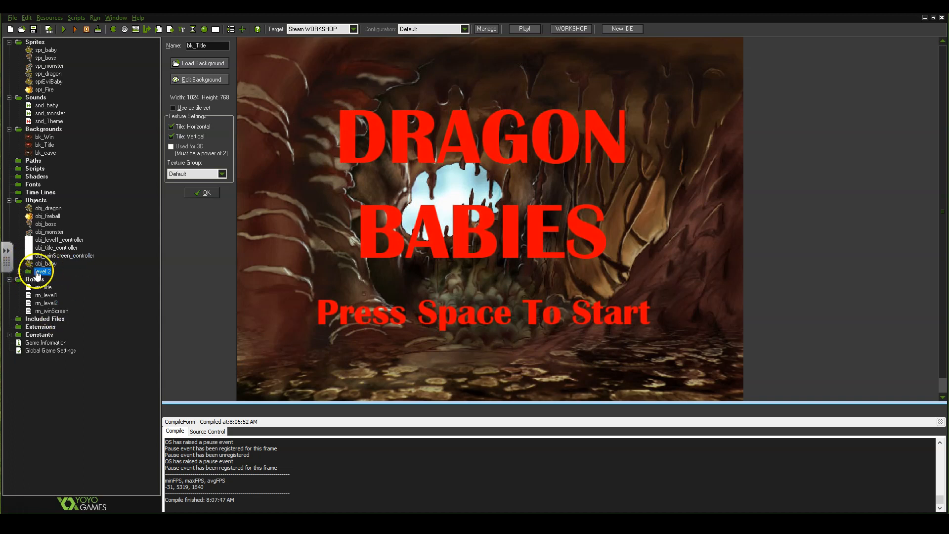
click(19, 271)
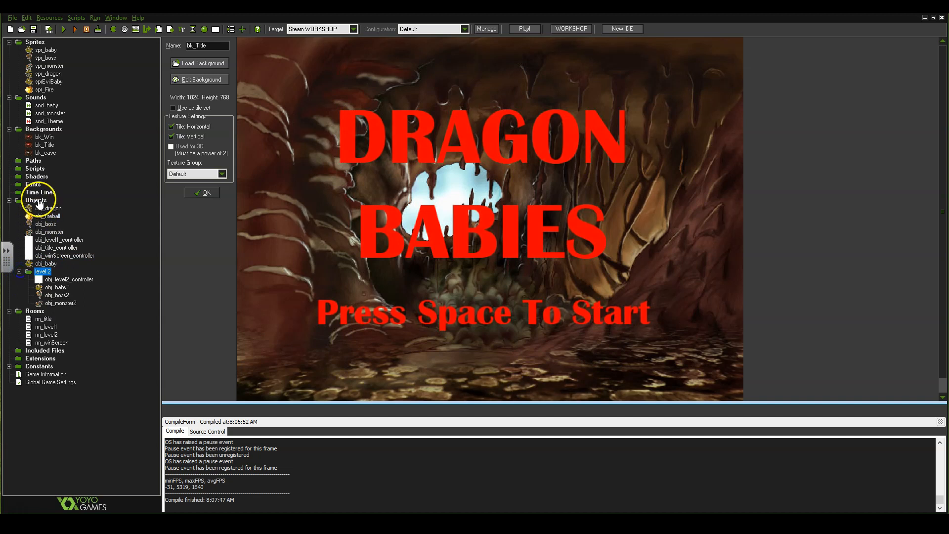
Create a new Objects group named 'level 1'.
right_click(39, 201)
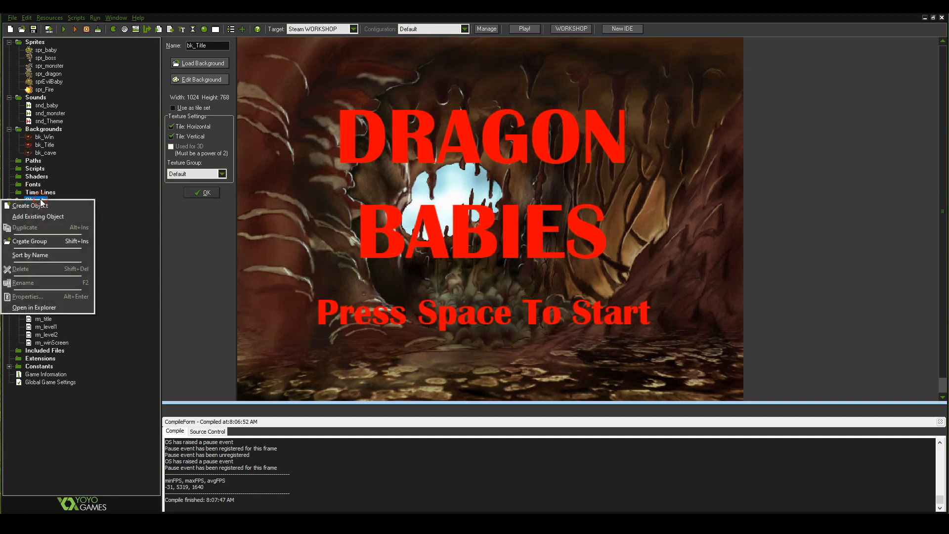
click(49, 242)
key(BackSpace)
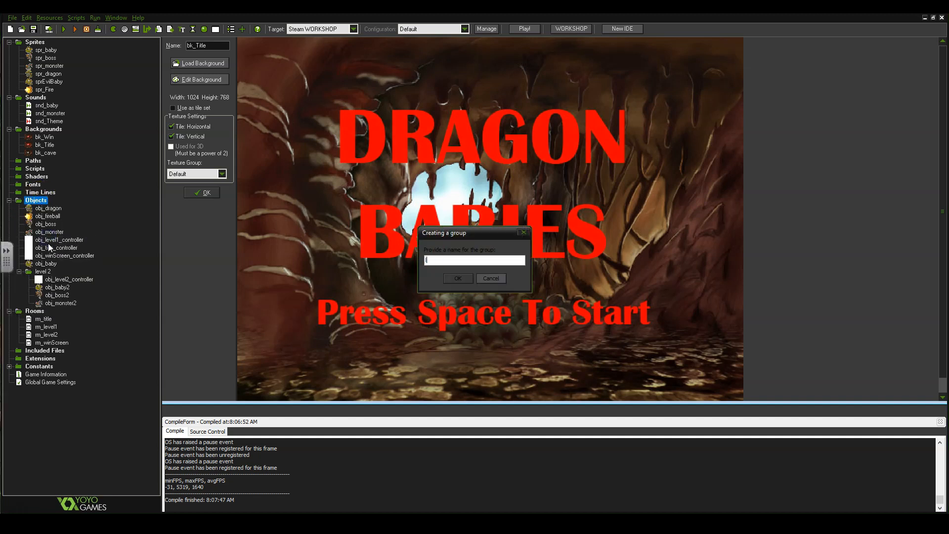
text(level 1)
key(Return)
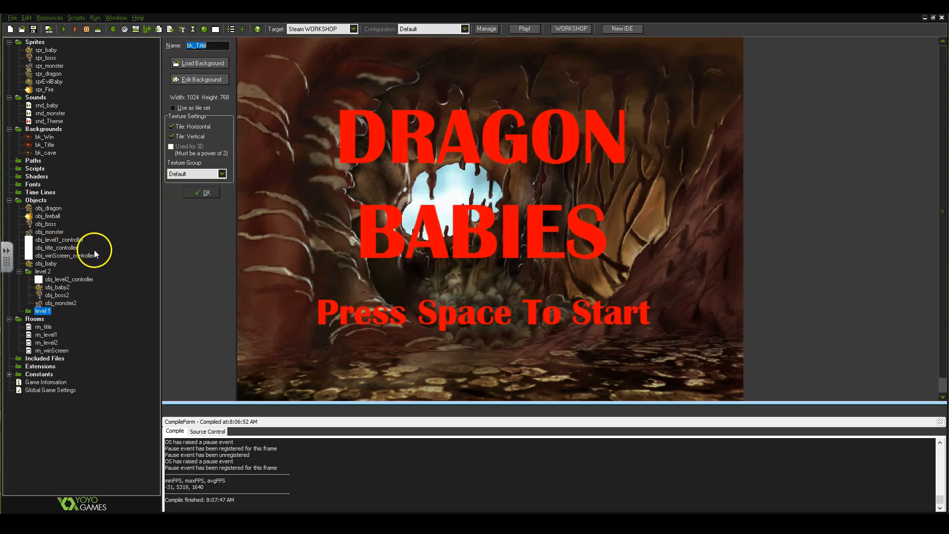
Move obj_level1_controller, obj_boss, obj_monster, obj_dragon and obj_baby into it, then collapse both level groups.
drag(59, 240, 62, 314)
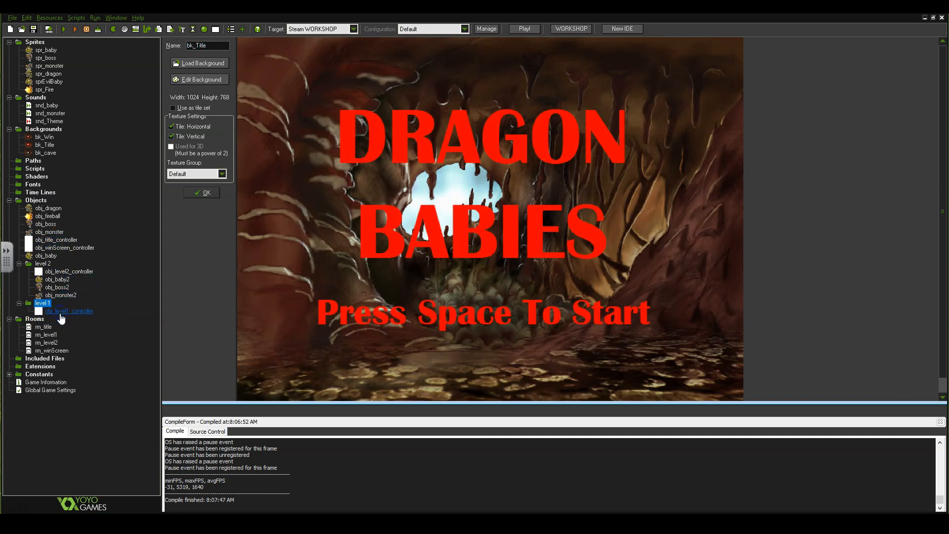
click(45, 224)
drag(50, 226, 50, 303)
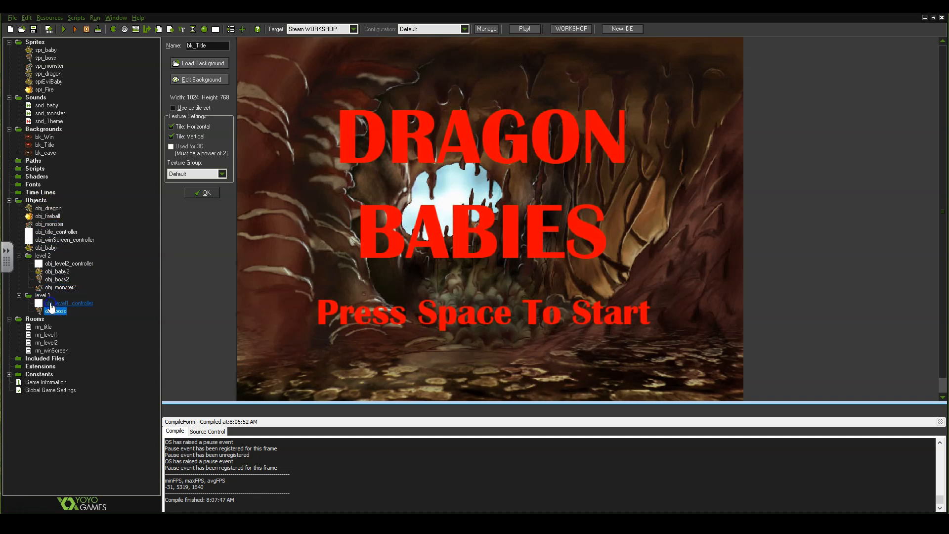
drag(52, 224, 62, 298)
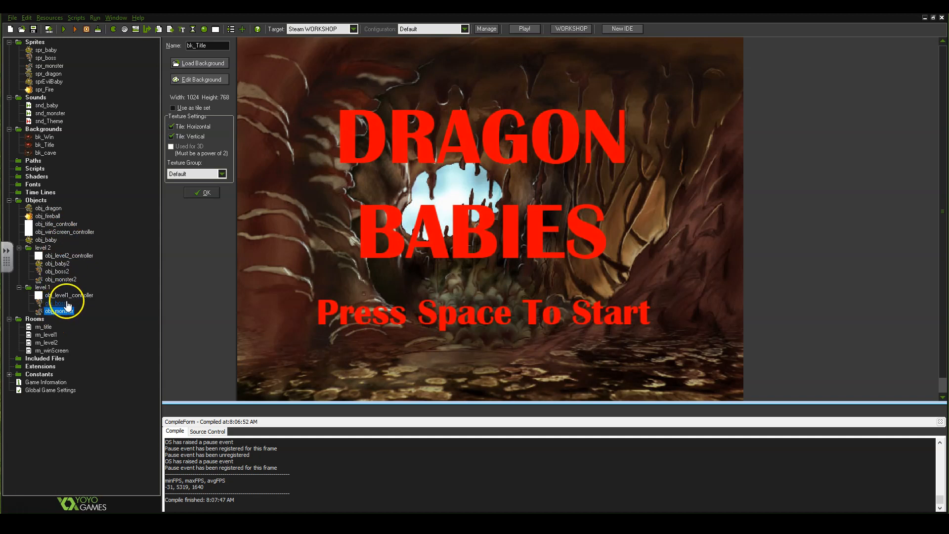
drag(48, 208, 67, 290)
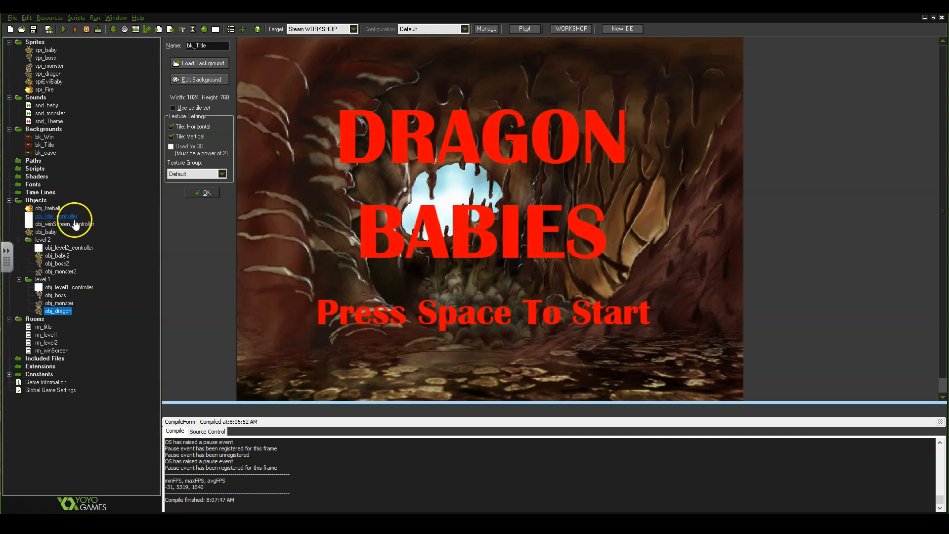
drag(60, 233, 29, 275)
click(19, 272)
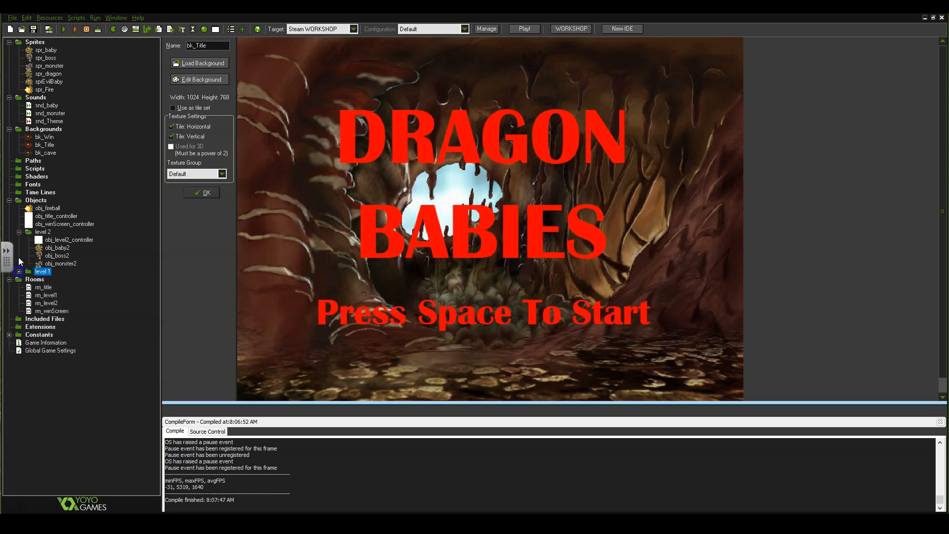
click(20, 232)
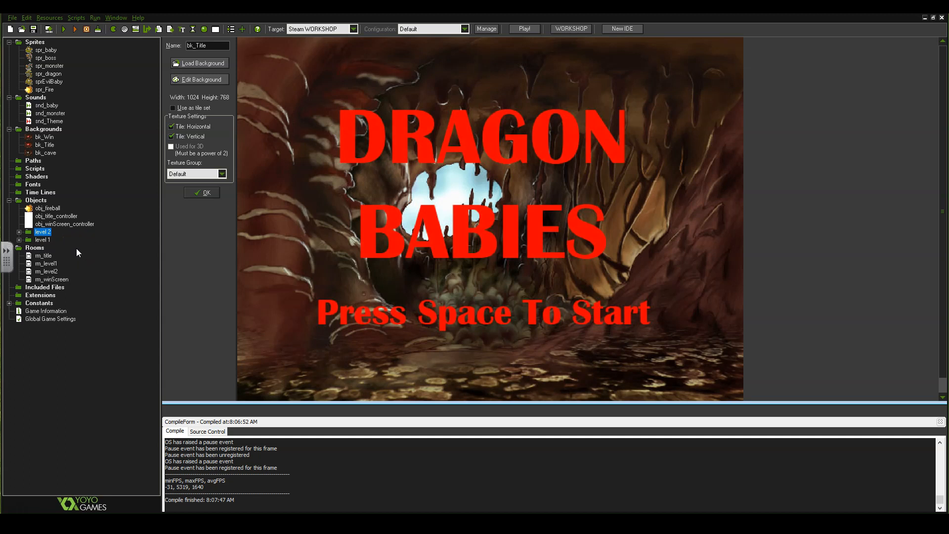
Move the 'level 1' group above 'level 2' in Objects, then check level 2 and Sprites.
mouse_move(41, 243)
mouse_down()
mouse_move(32, 249)
mouse_move(34, 226)
mouse_up()
click(19, 239)
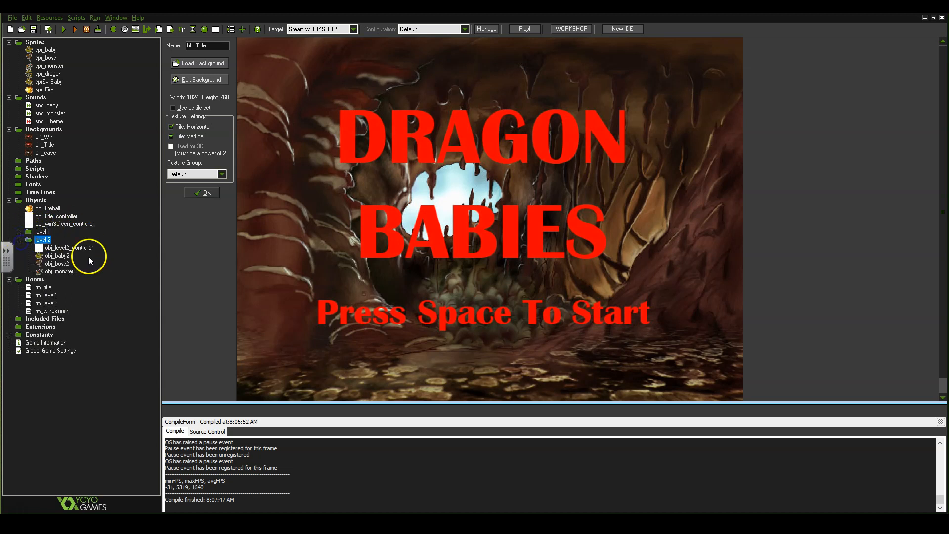
click(19, 240)
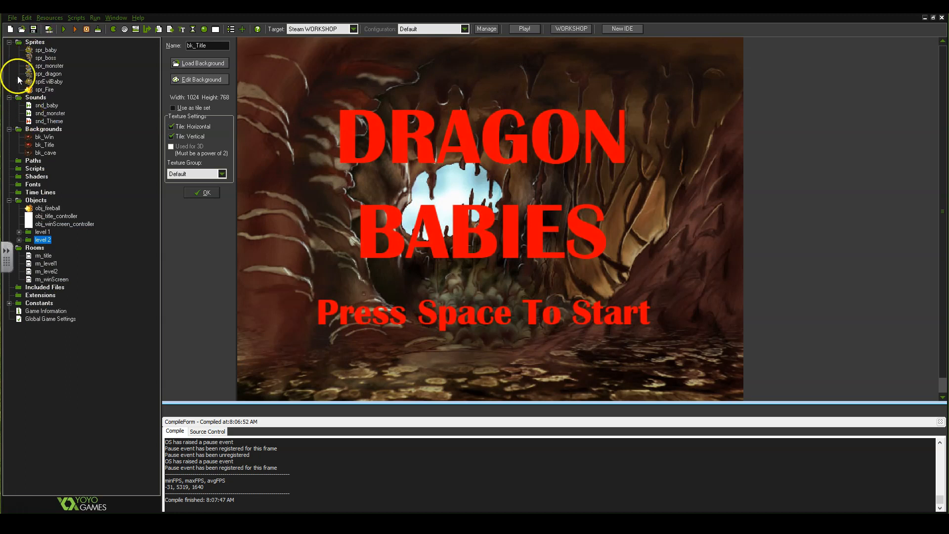
click(8, 43)
click(9, 42)
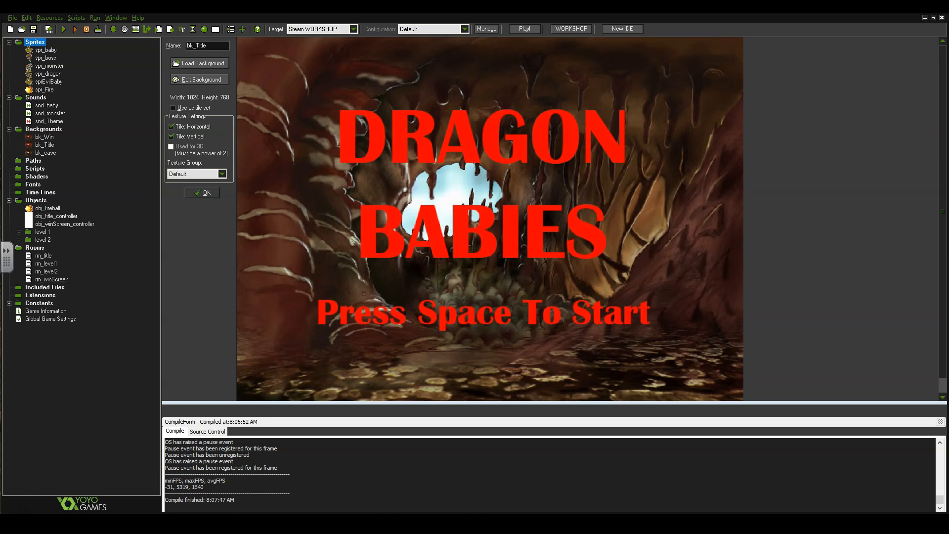
drag(948, 111, 442, 42)
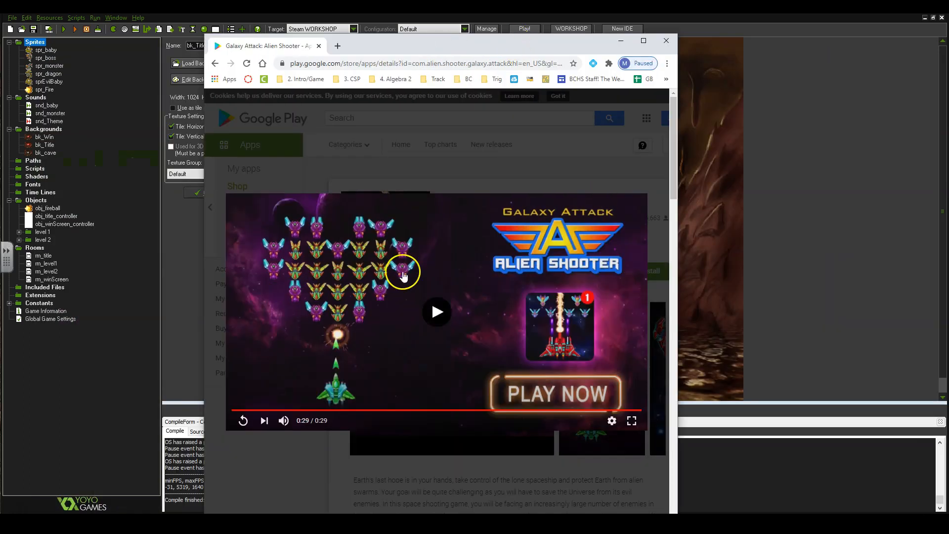
click(439, 321)
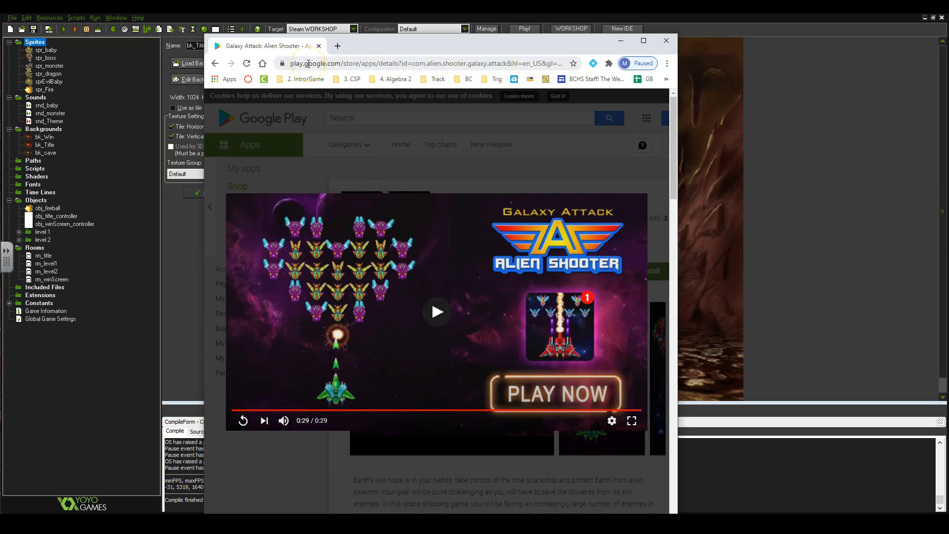
drag(525, 45, 948, 45)
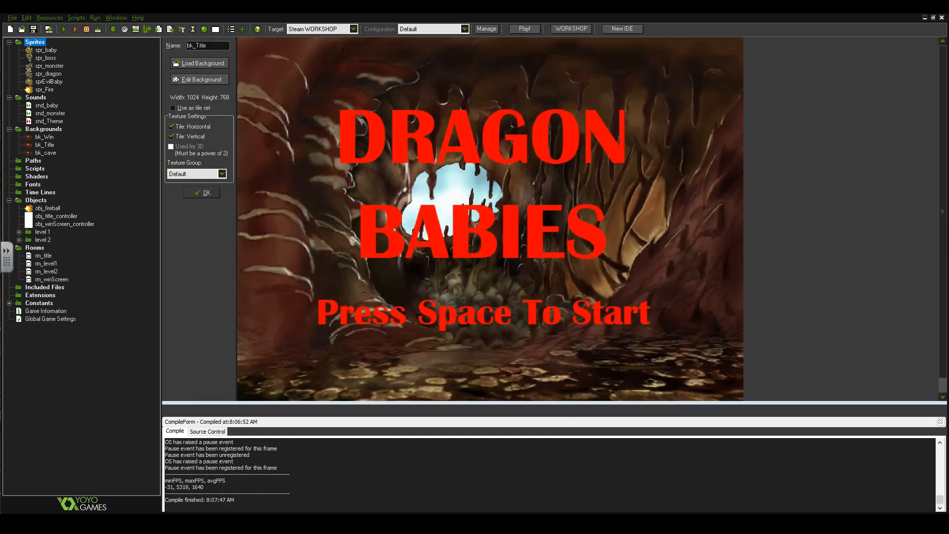